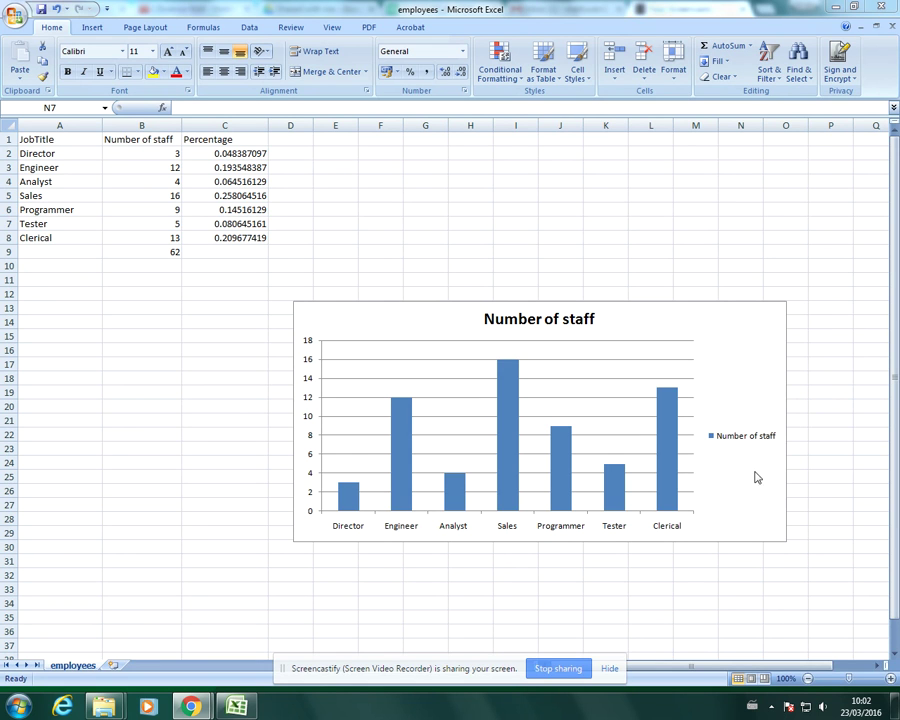
- Apply a Chart Layouts preset with horizontal and vertical axis titles to the Number of staff chart
click(753, 338)
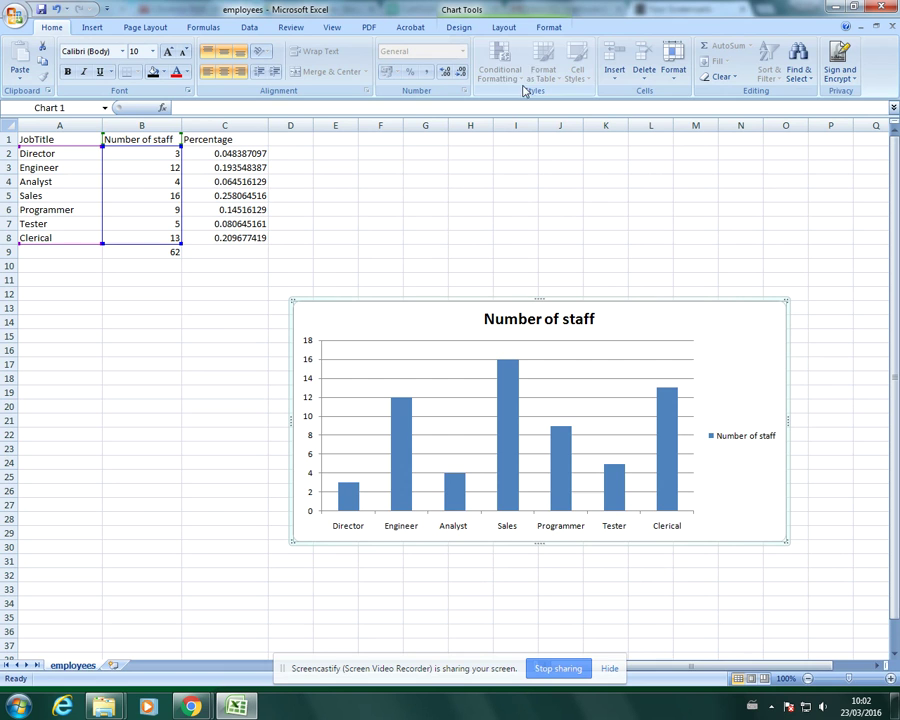
click(459, 28)
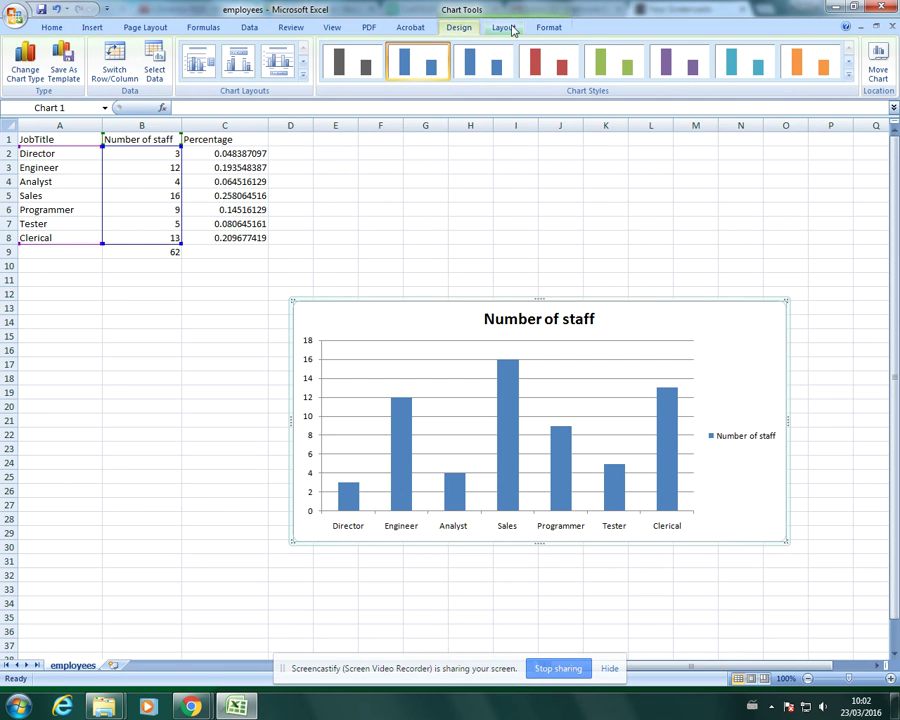
click(510, 28)
click(545, 28)
click(456, 28)
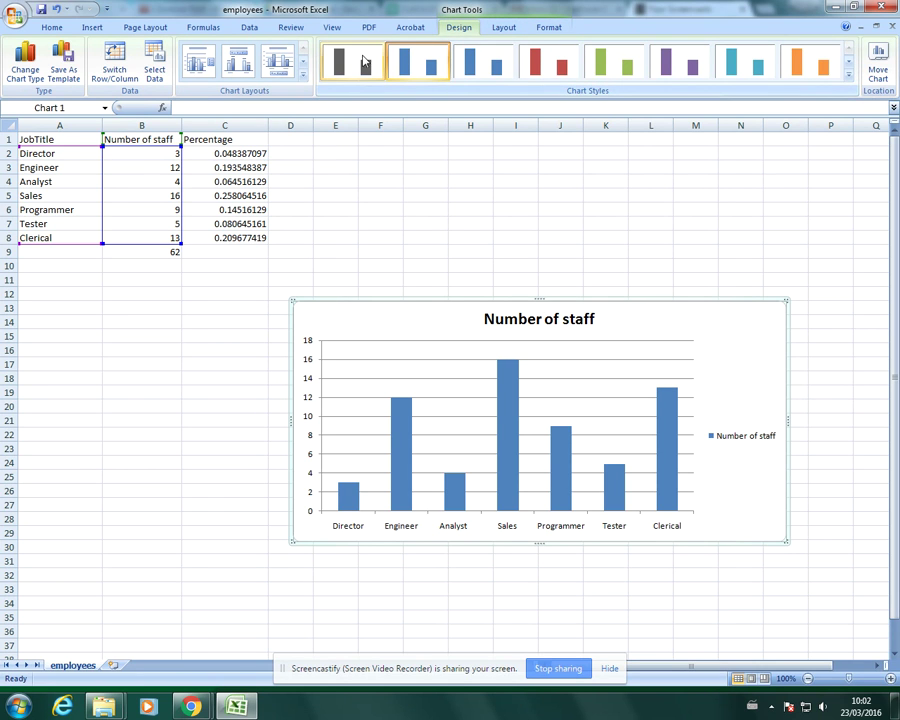
click(302, 74)
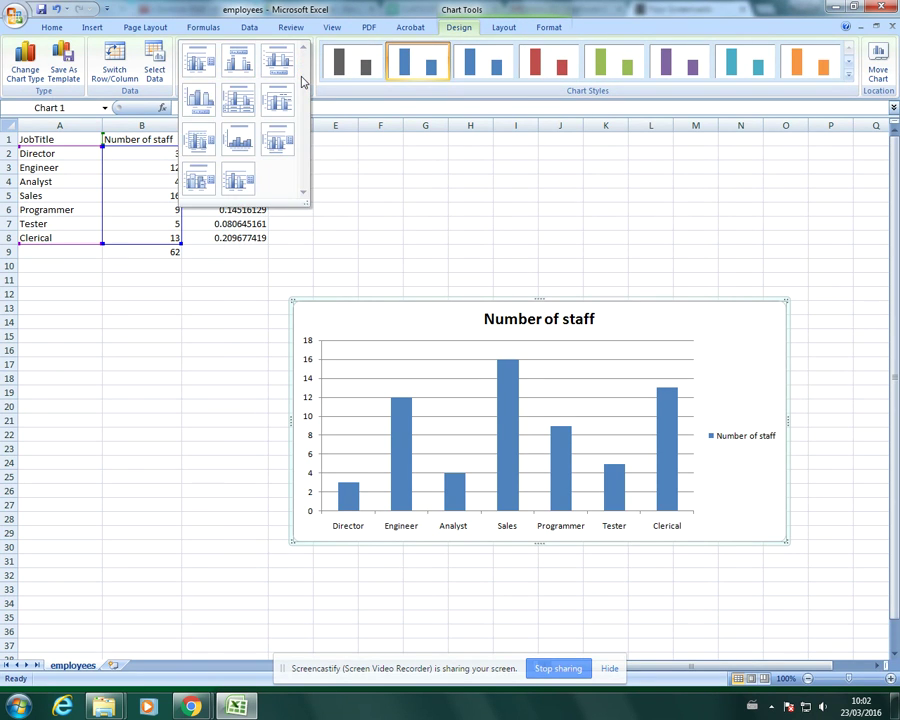
click(279, 142)
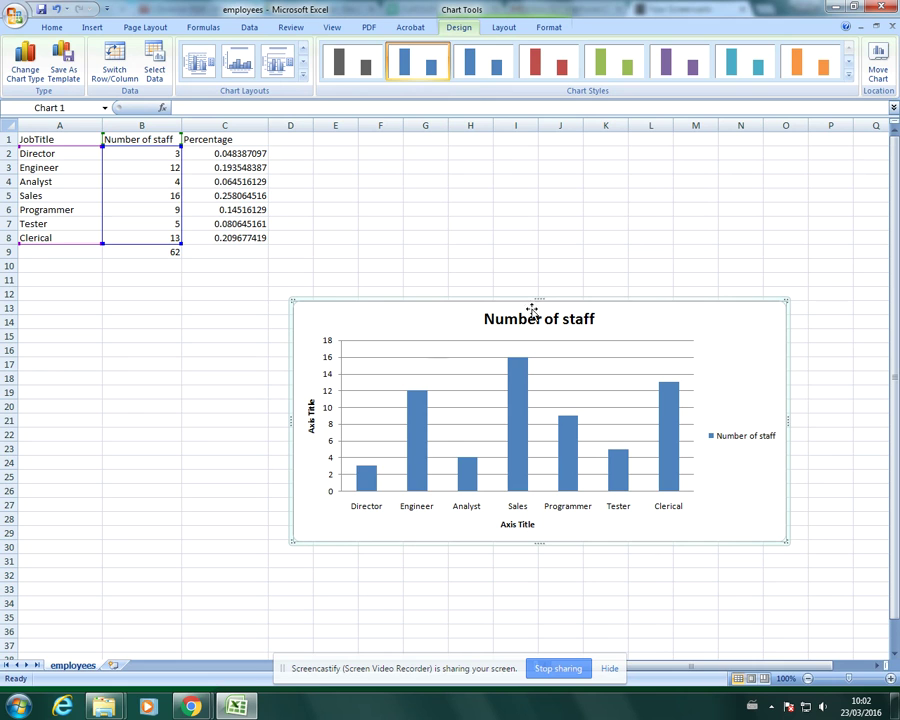
- Title the horizontal axis 'Job title'
click(517, 524)
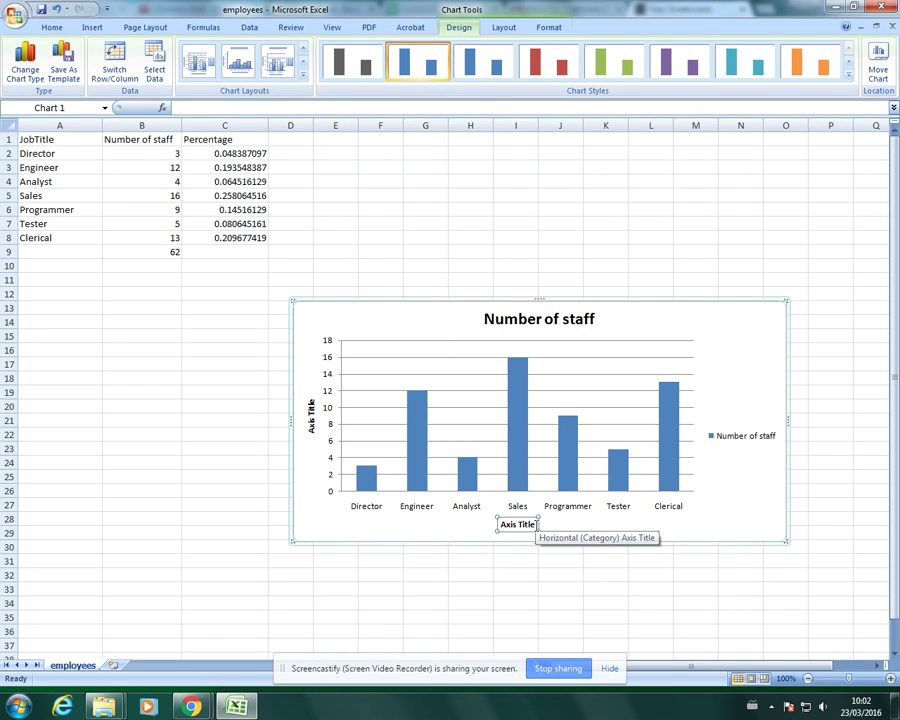
drag(537, 524, 494, 526)
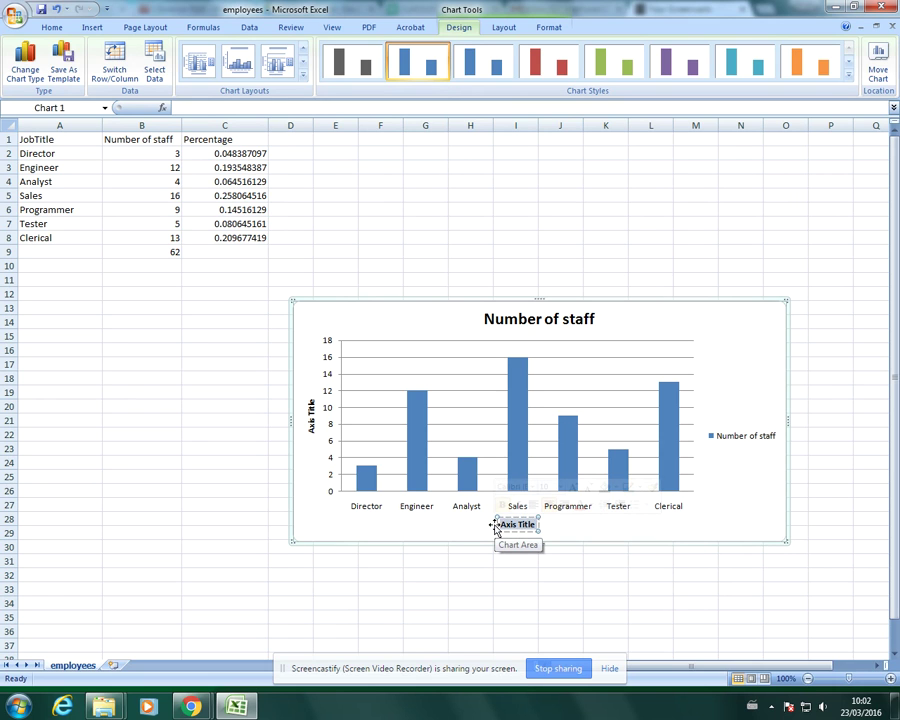
text(Job tit)
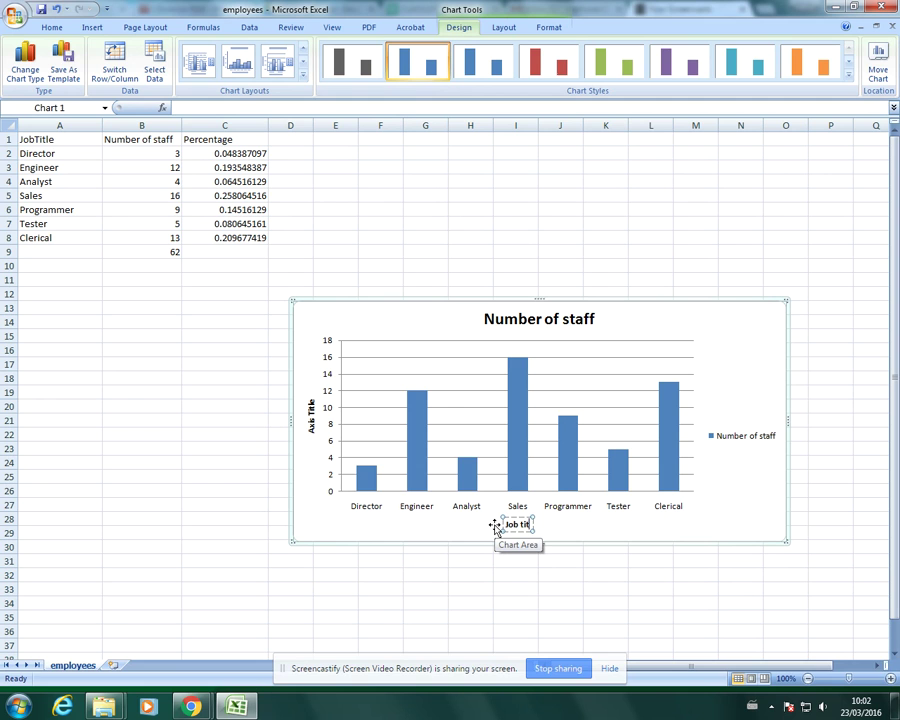
text(le)
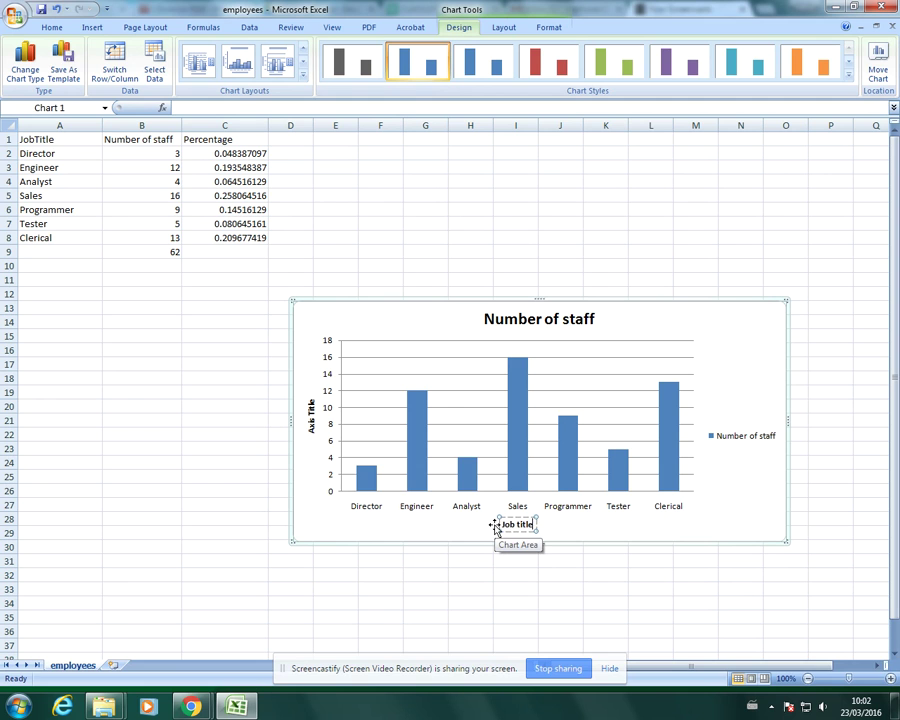
- Title the vertical axis 'Number of staff'
click(311, 420)
text(Nu)
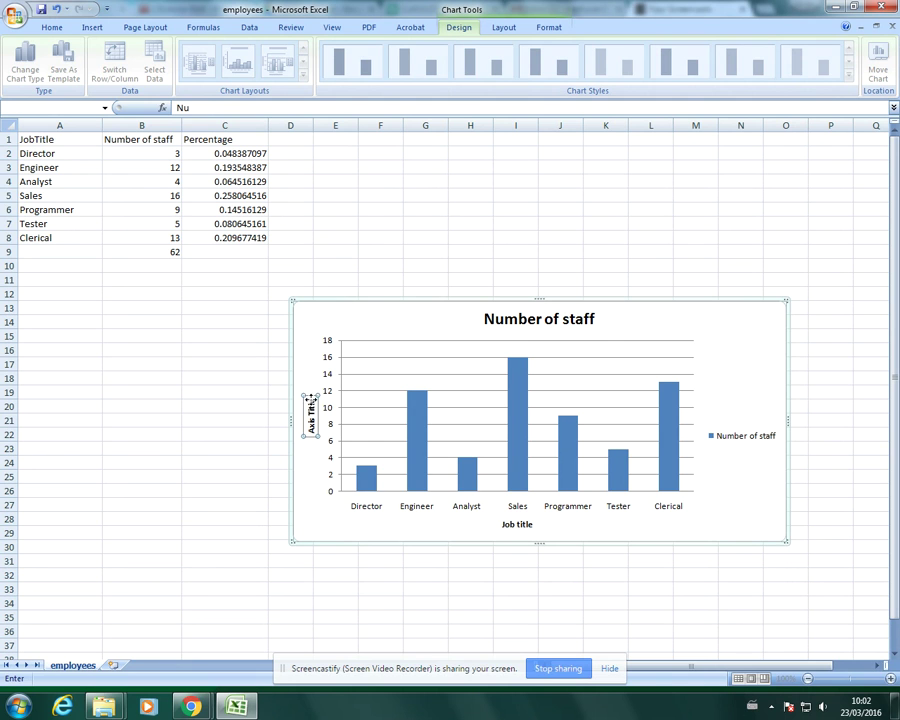
key(Return)
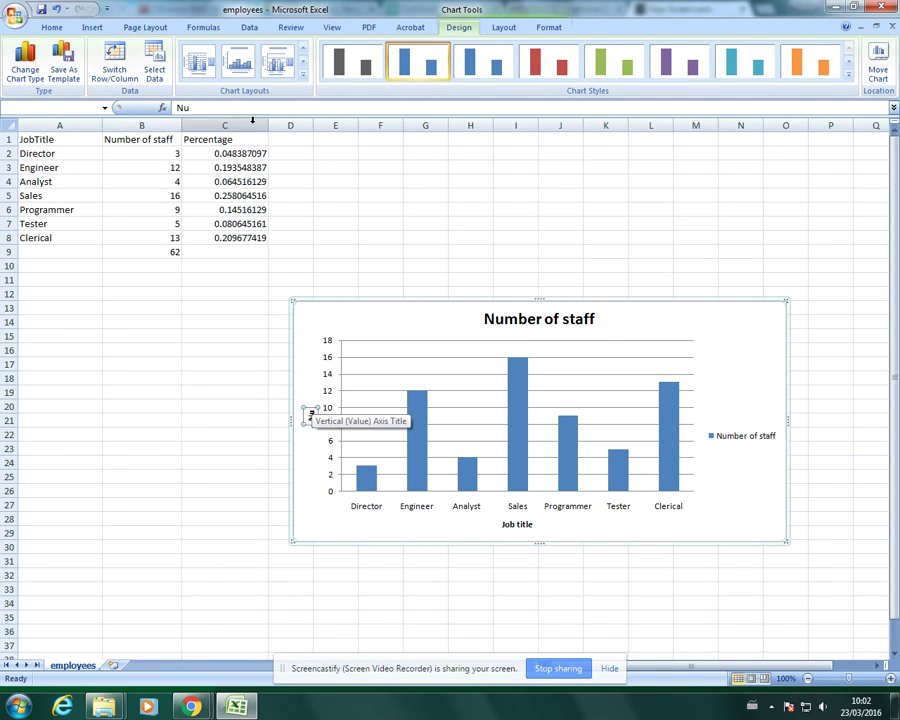
click(201, 109)
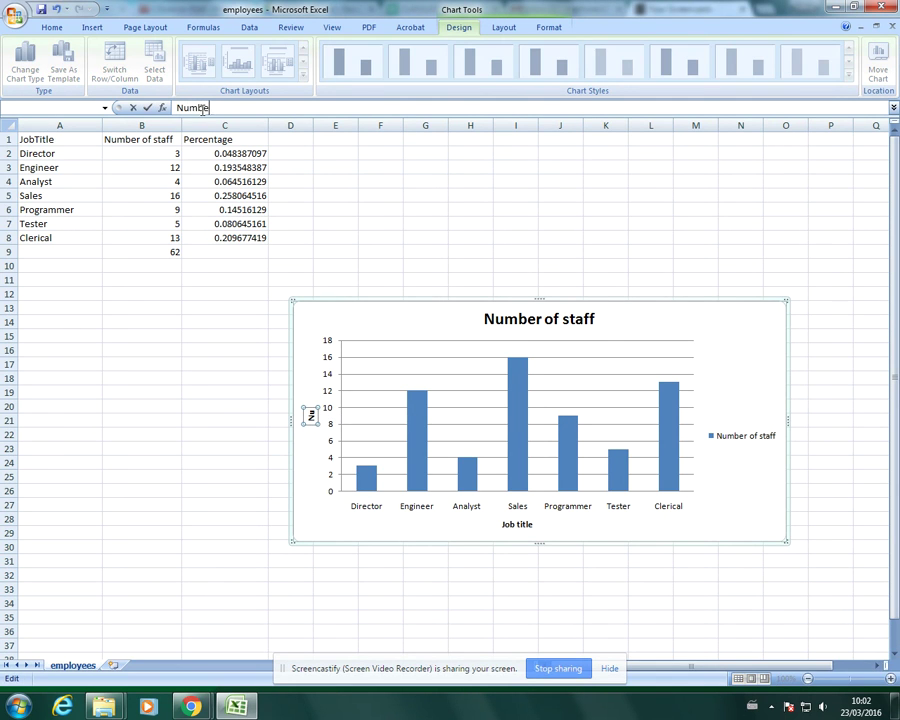
text(mber of staff)
key(Return)
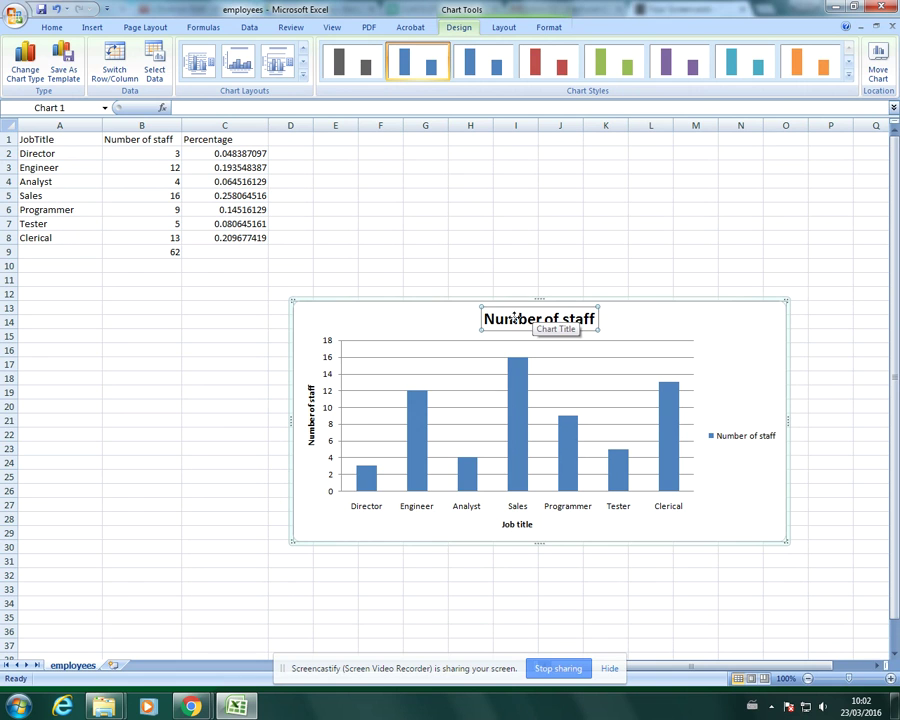
- Delete the legend, the Job title and Number of staff axis titles, and the chart title
click(763, 436)
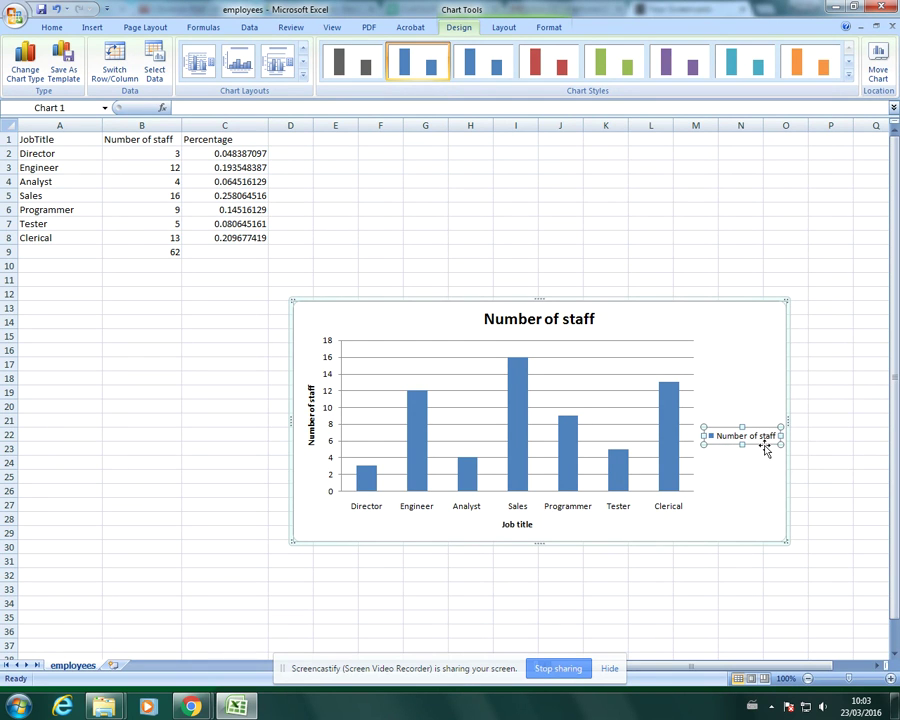
key(Delete)
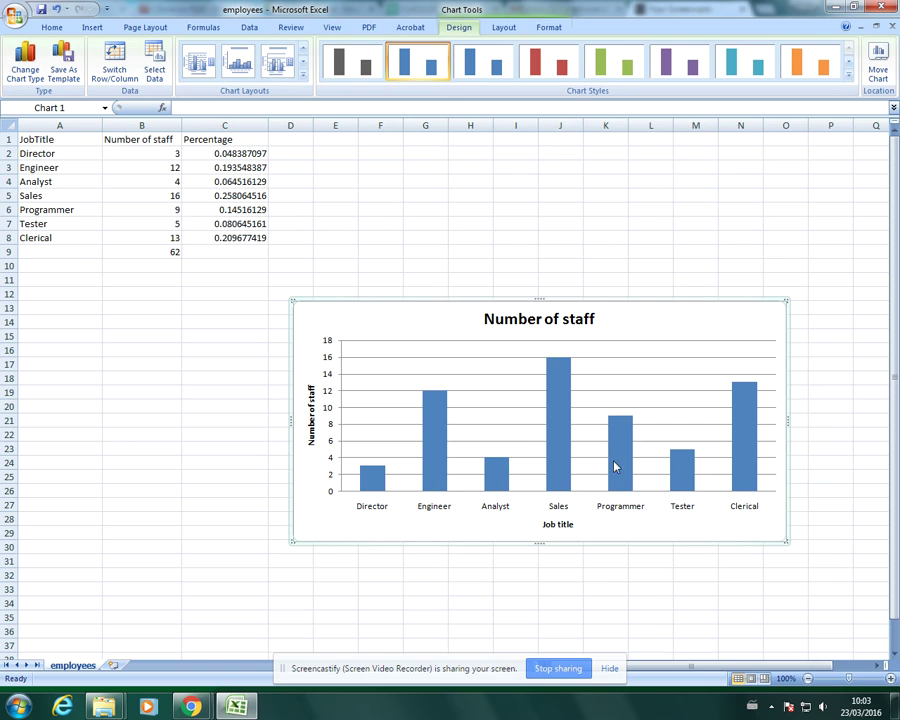
click(558, 526)
key(Delete)
click(310, 430)
key(Delete)
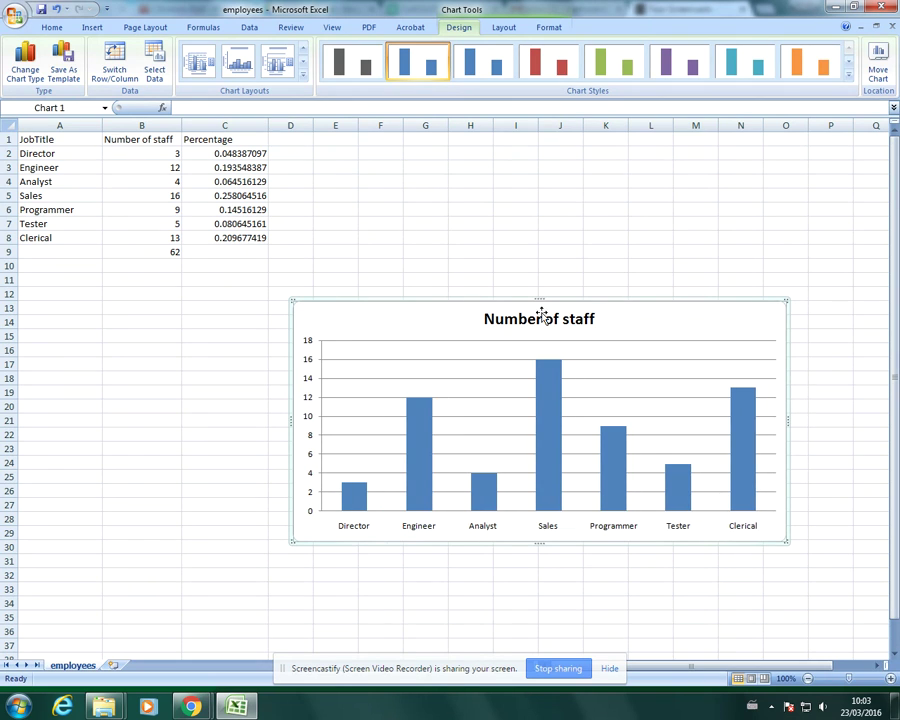
click(541, 318)
key(Delete)
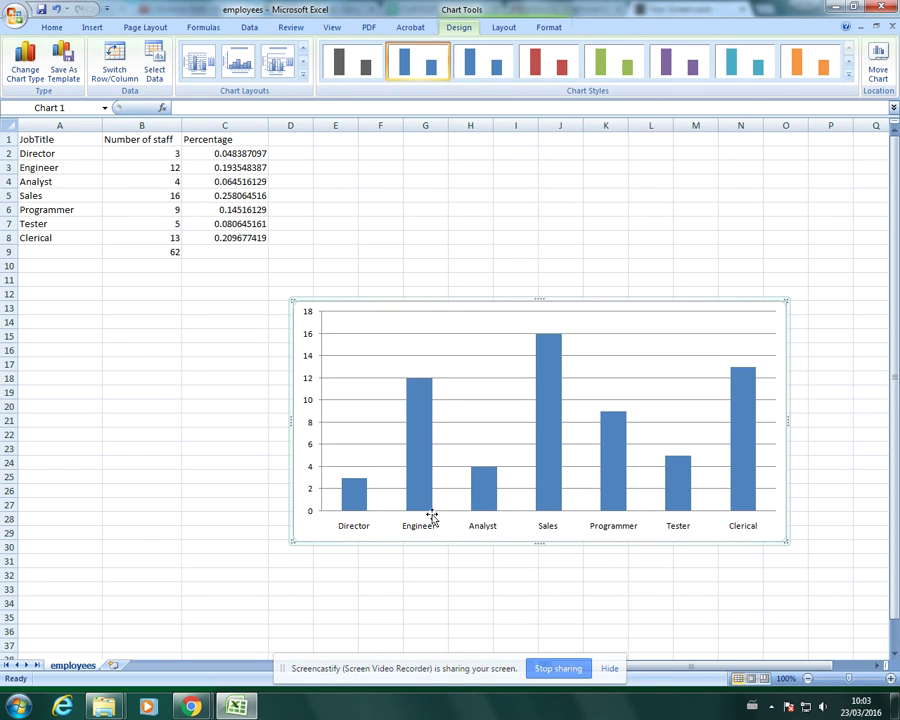
- Restore the 'Number of staff' chart title above the chart
click(503, 27)
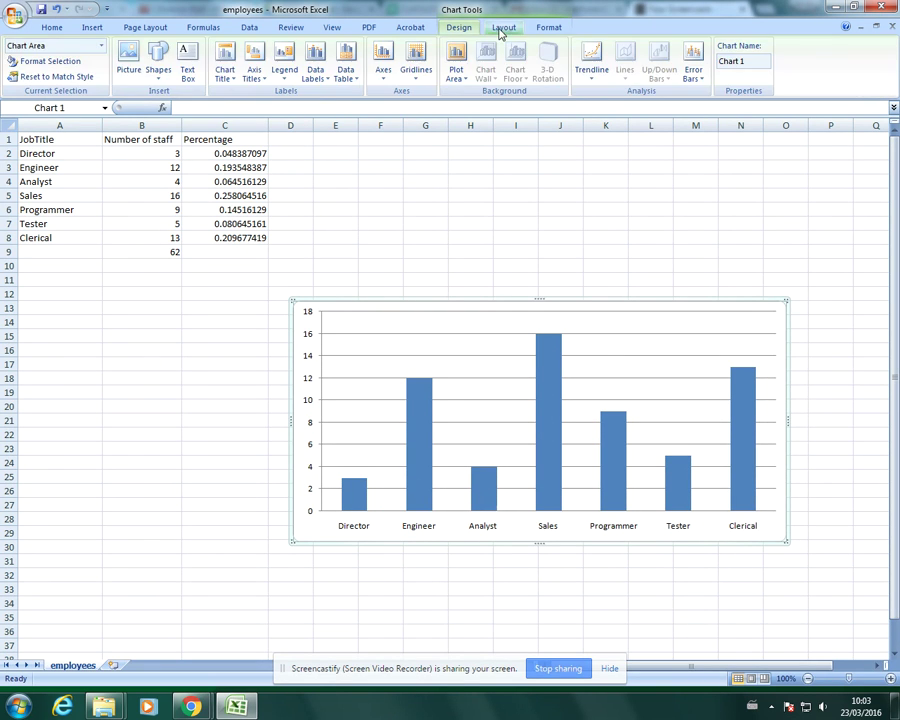
click(225, 66)
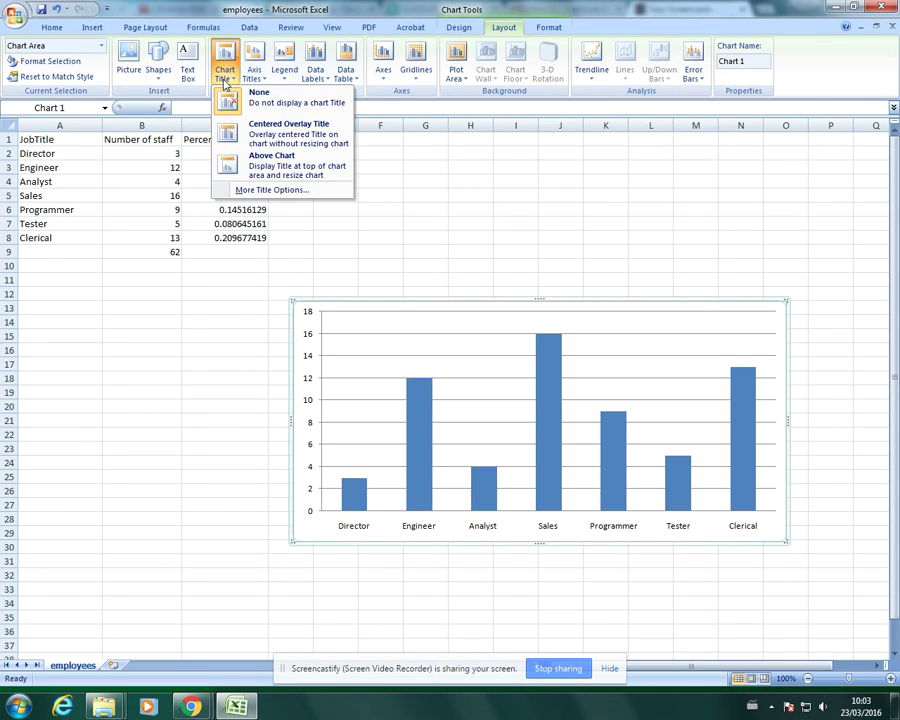
click(254, 166)
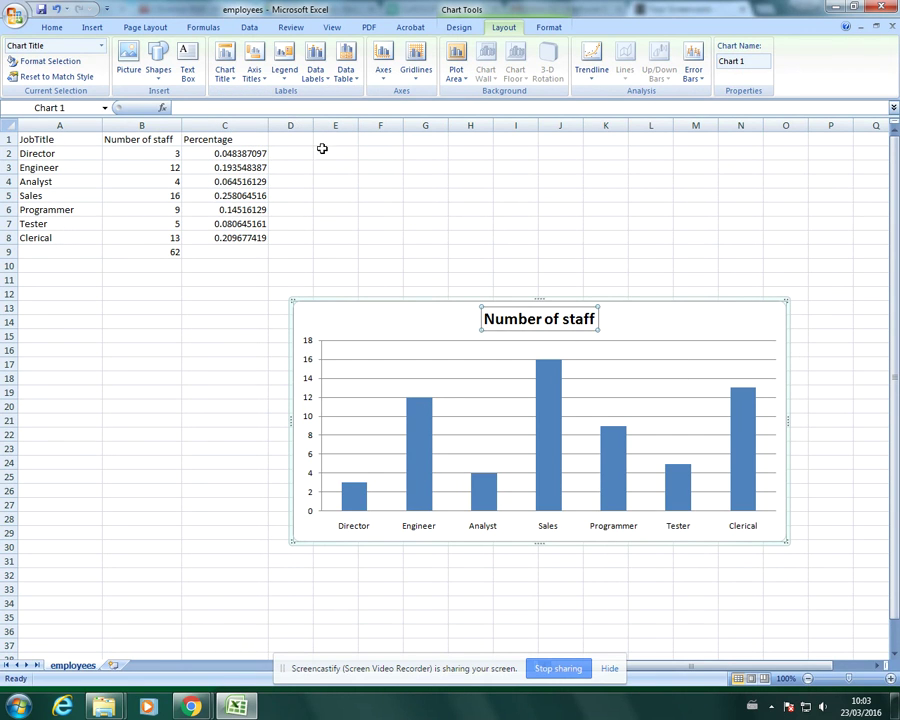
- Add a primary horizontal axis title below the axis
click(256, 85)
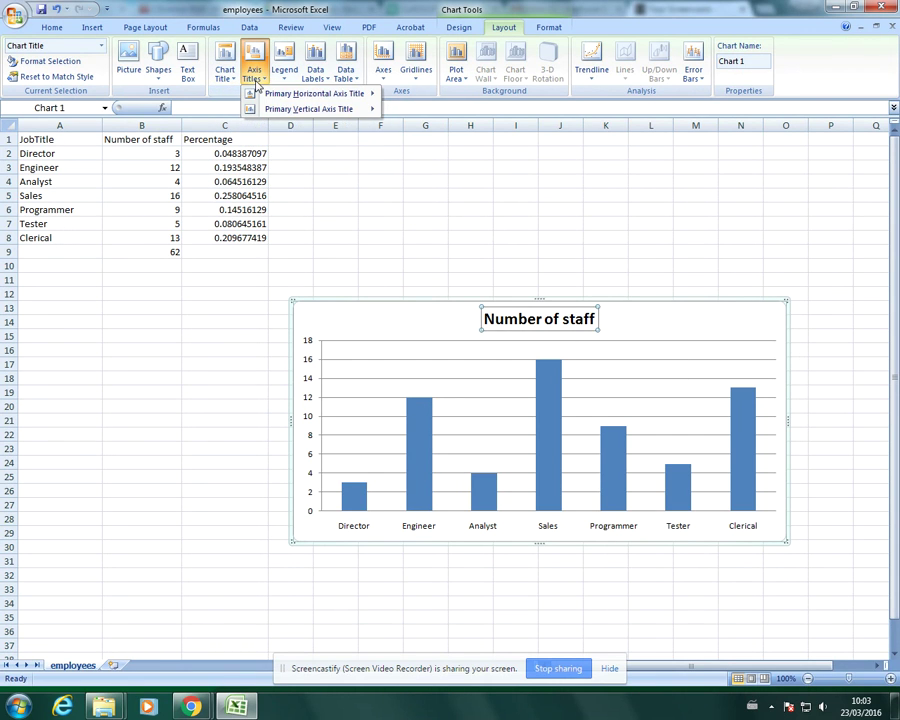
mouse_move(290, 100)
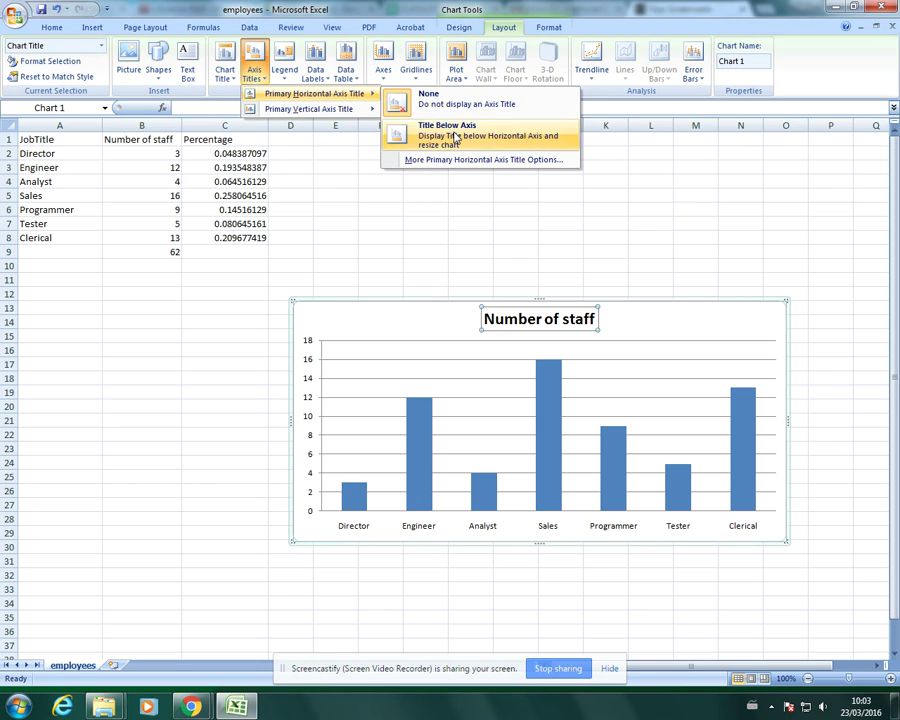
click(436, 138)
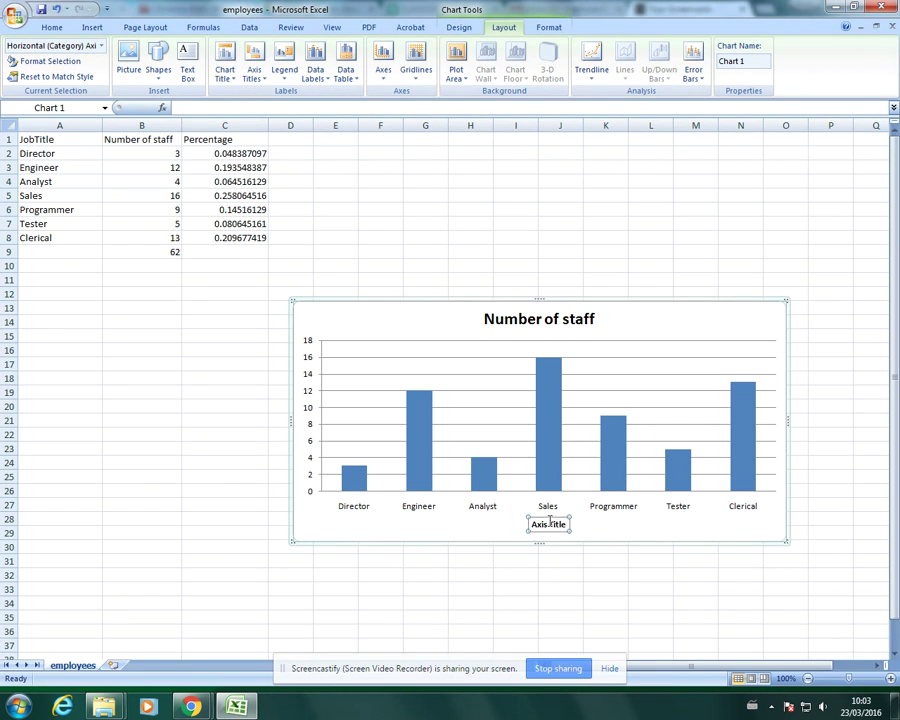
click(254, 68)
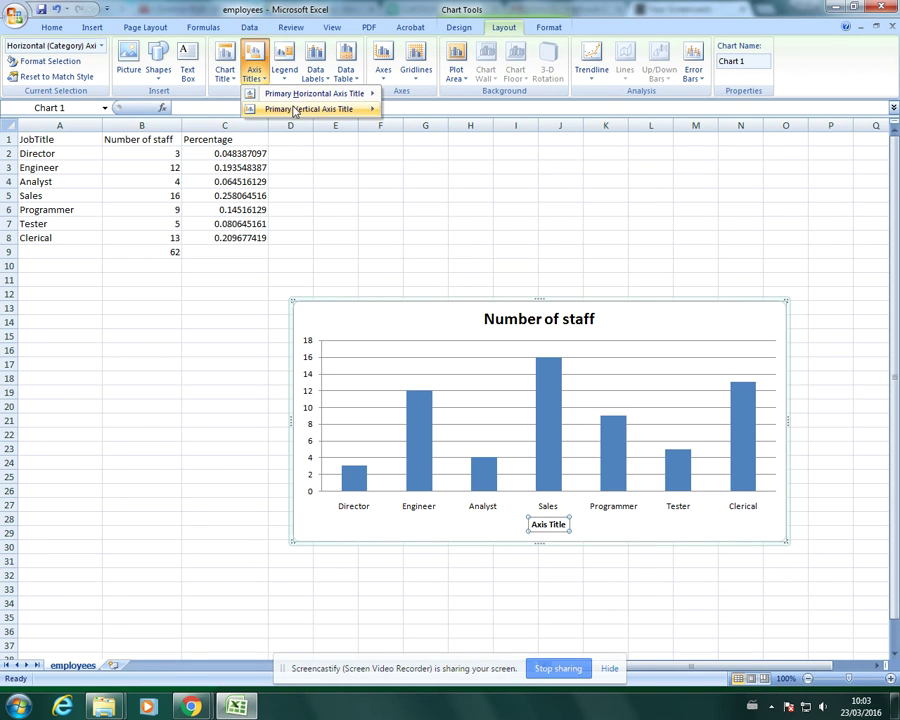
mouse_move(294, 110)
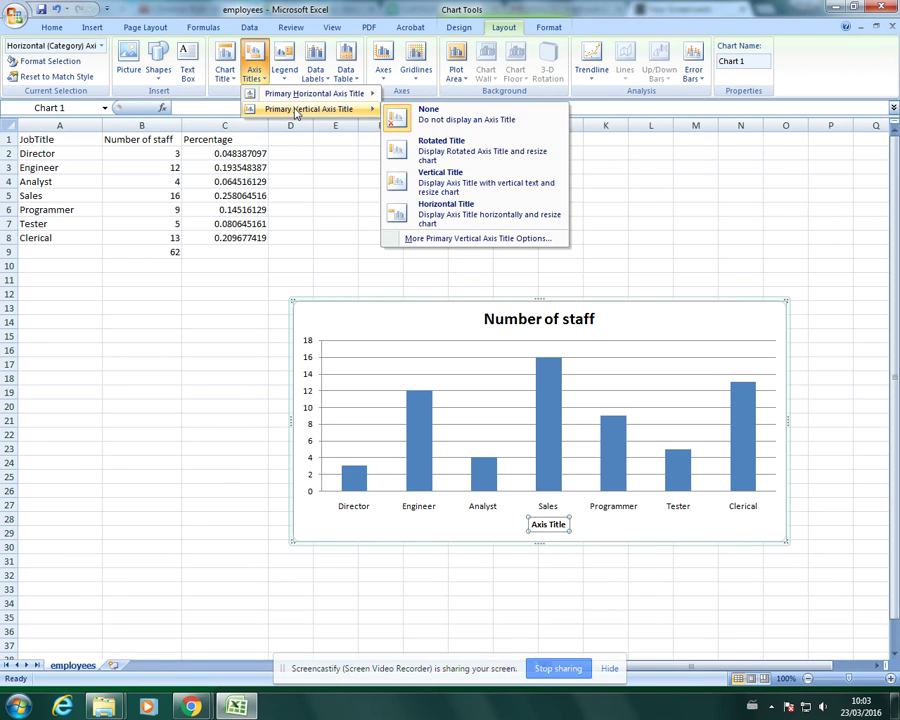
- Add a vertical value-axis title and show the Number of staff legend at the right
click(445, 183)
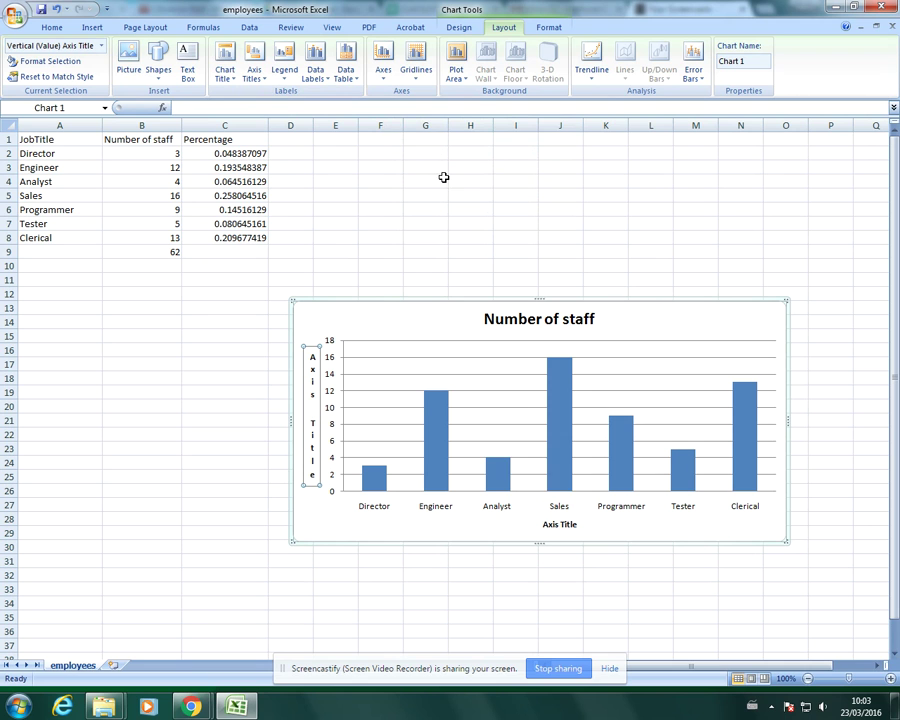
click(284, 70)
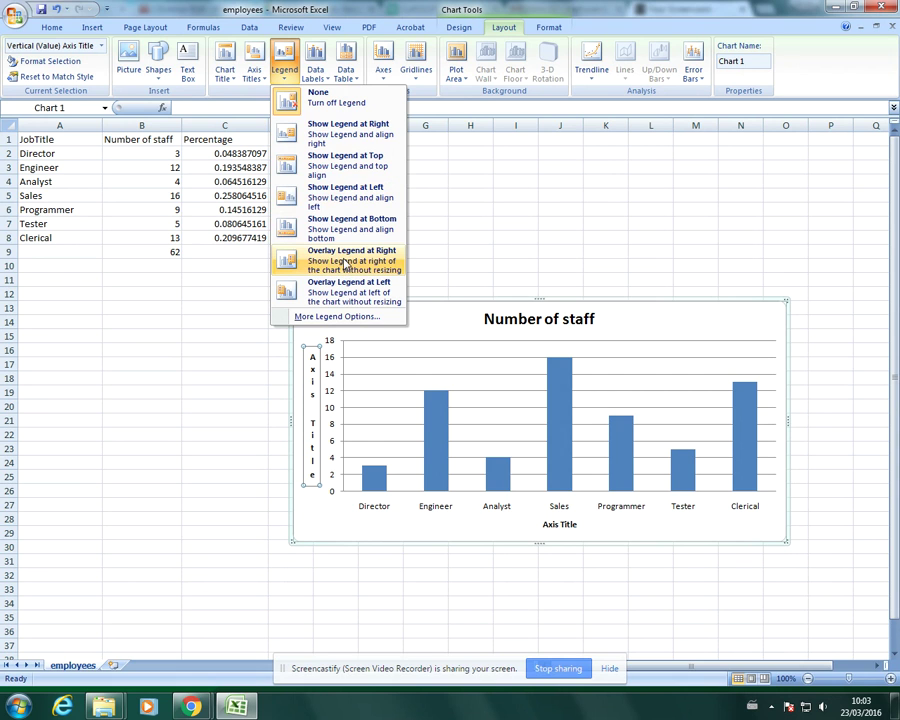
click(340, 133)
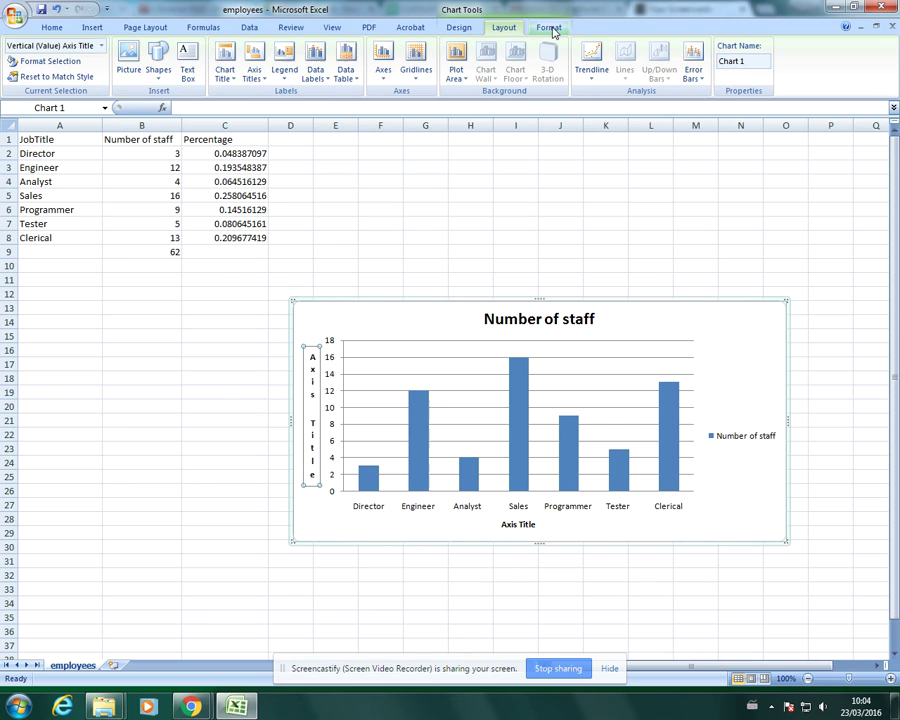
- Try Center, Inside End and Inside Base data labels, settling on Outside End above each bar
click(318, 80)
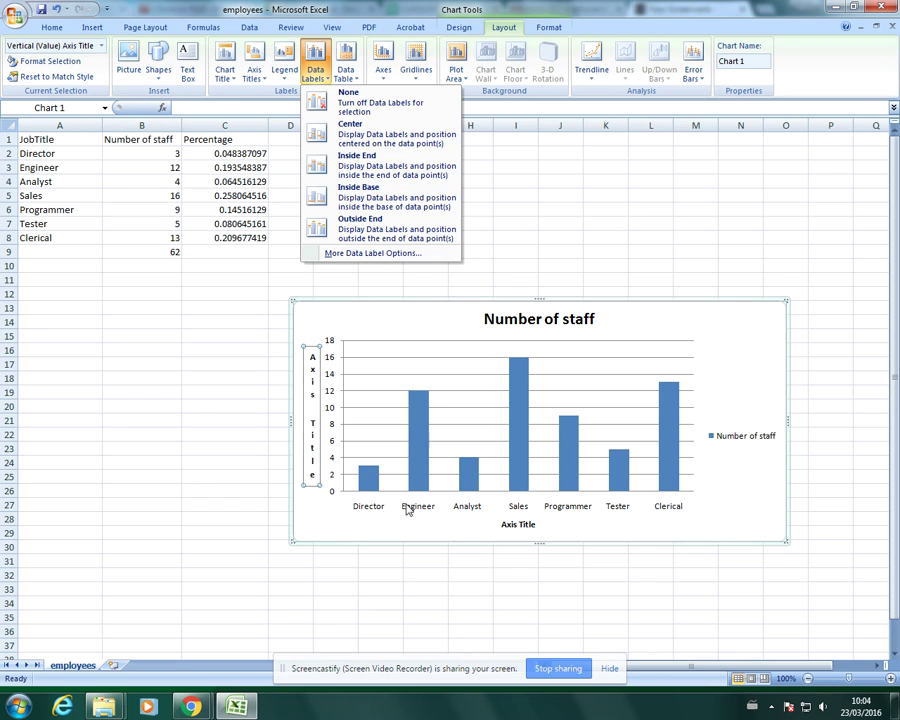
click(712, 523)
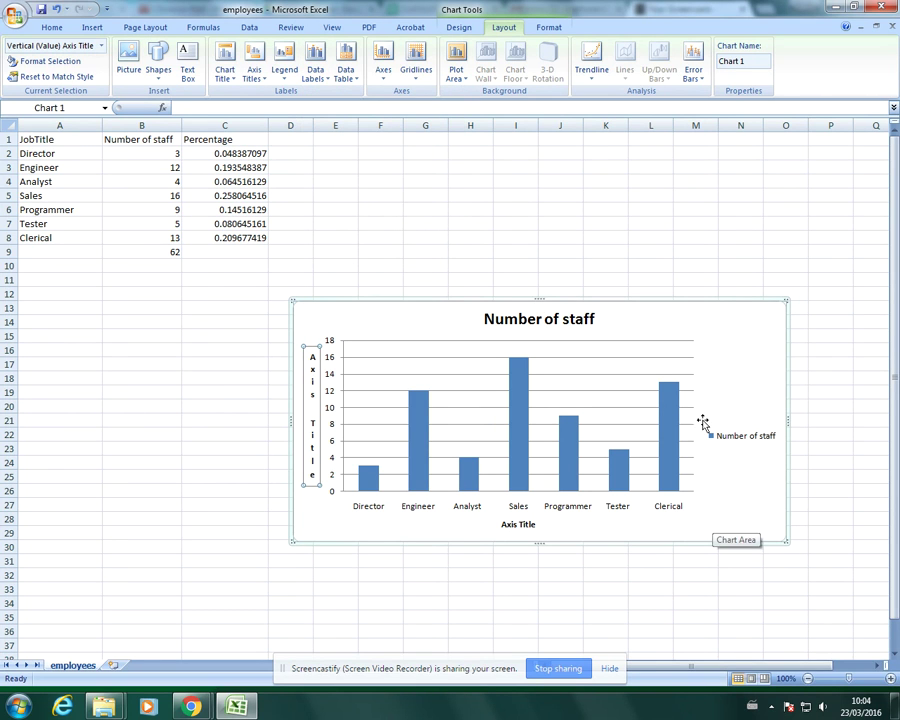
click(316, 82)
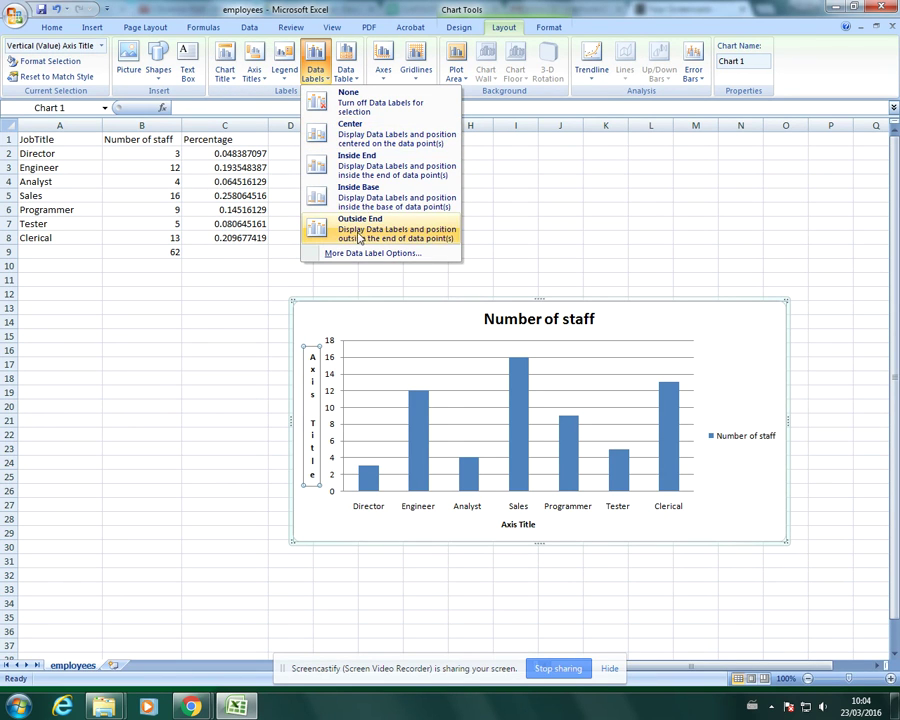
click(346, 134)
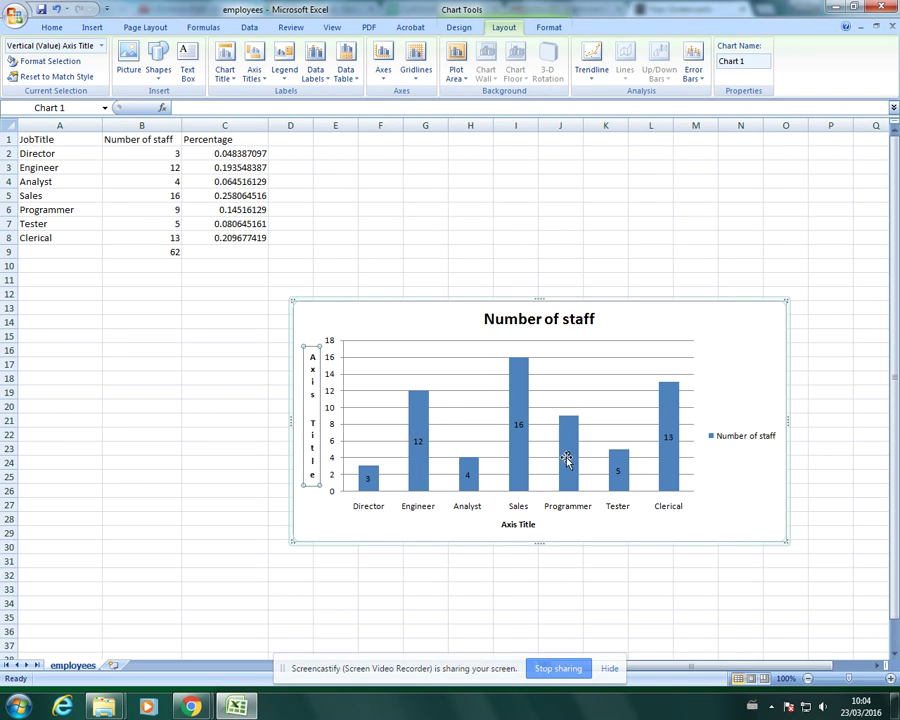
click(315, 62)
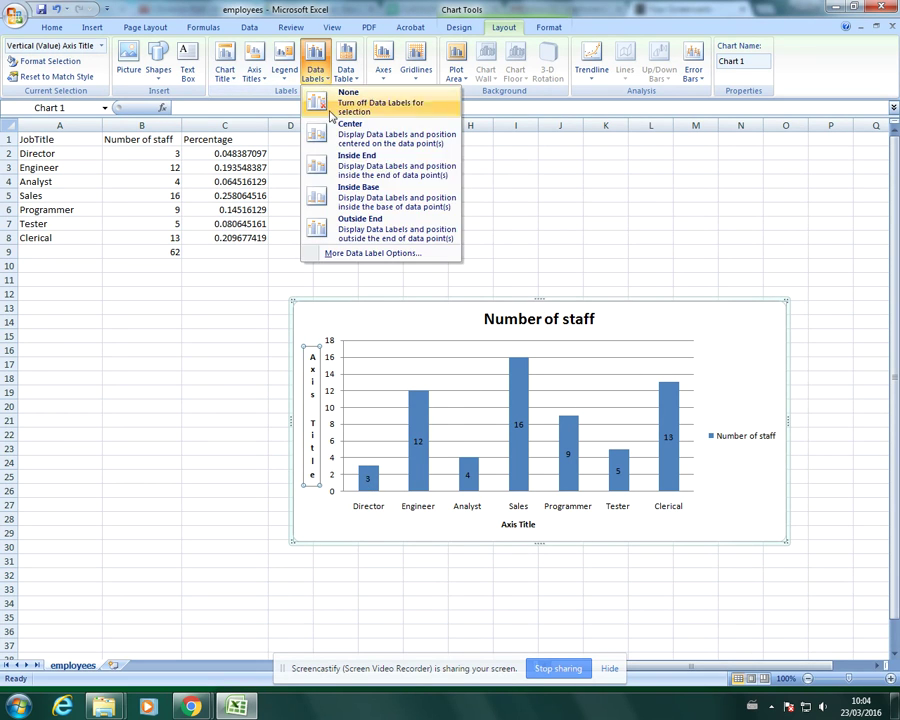
click(352, 168)
click(315, 64)
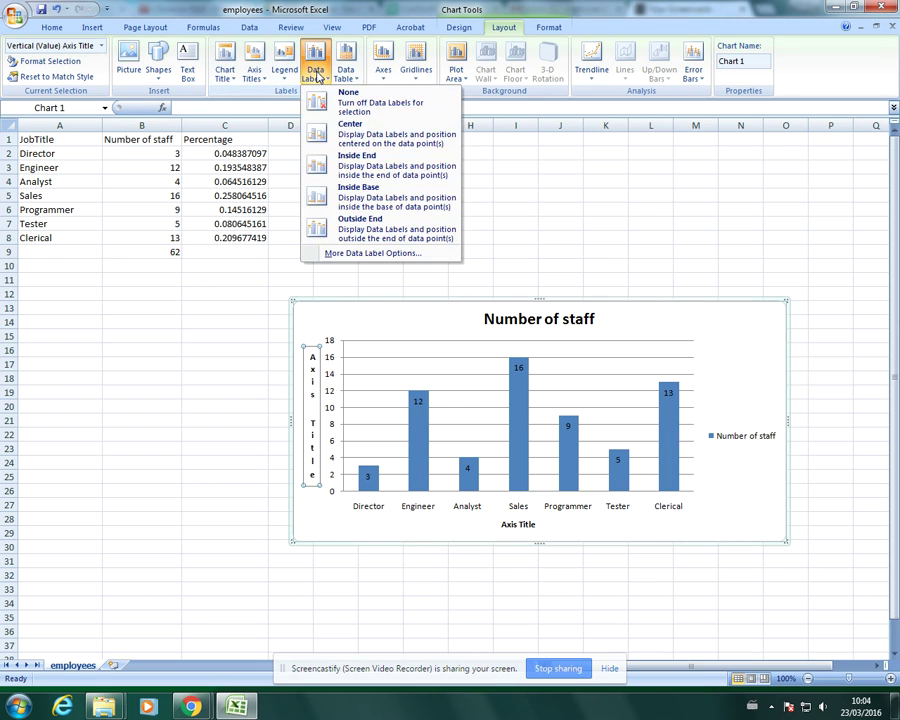
click(355, 192)
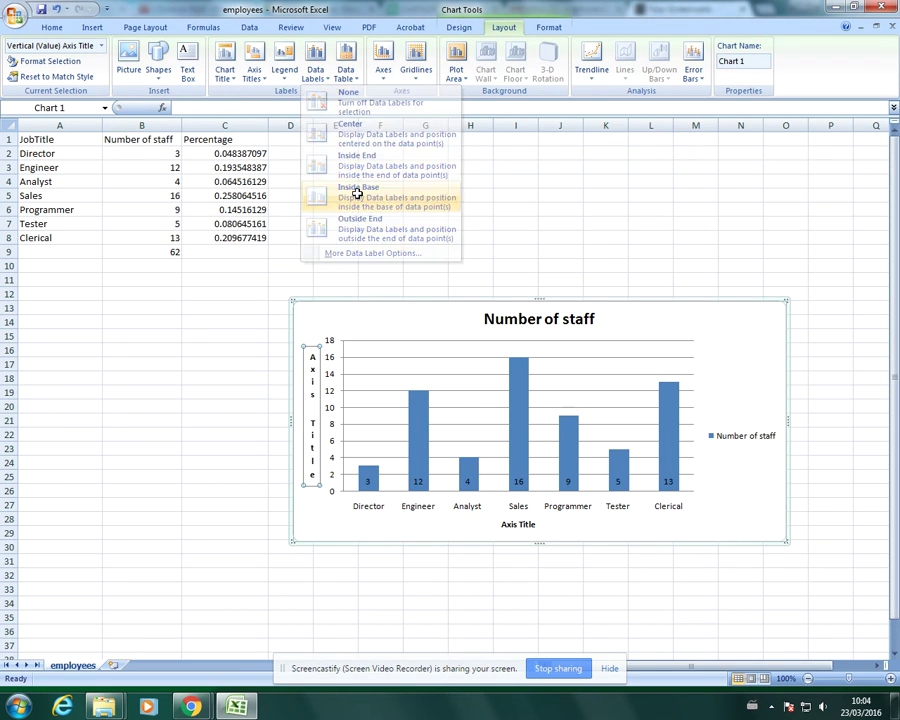
click(315, 62)
click(366, 229)
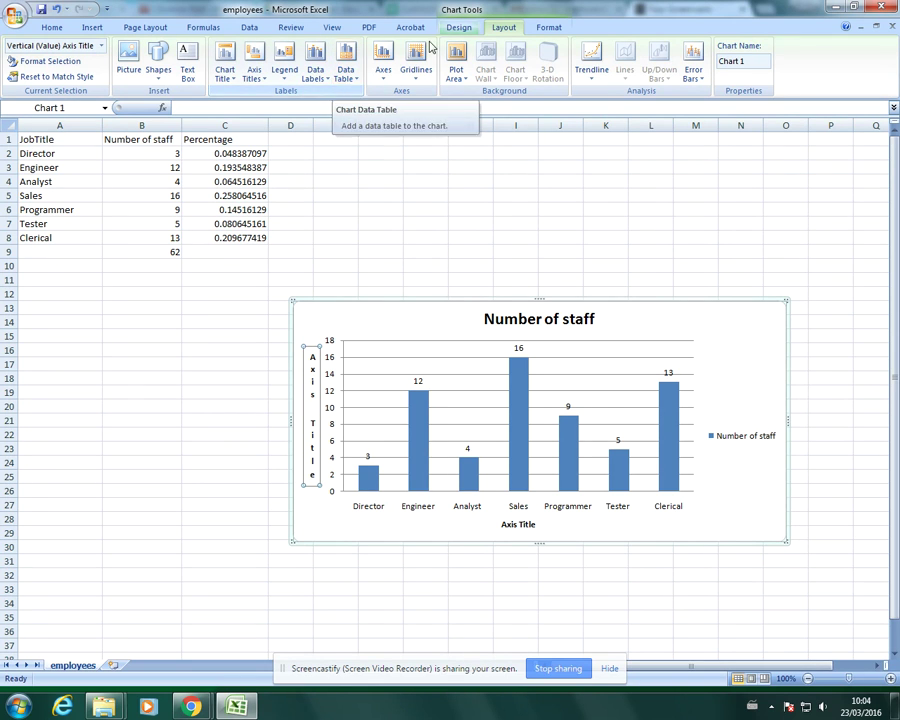
- Fill the Number of staff bars grey, after briefly trying black, and give them a dark outline
click(550, 28)
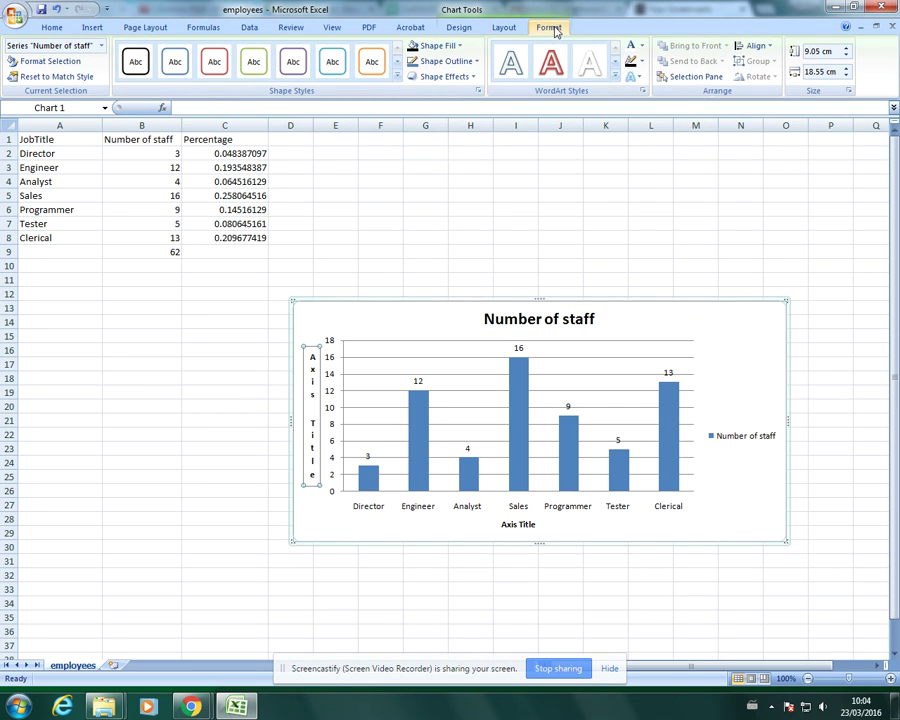
click(518, 400)
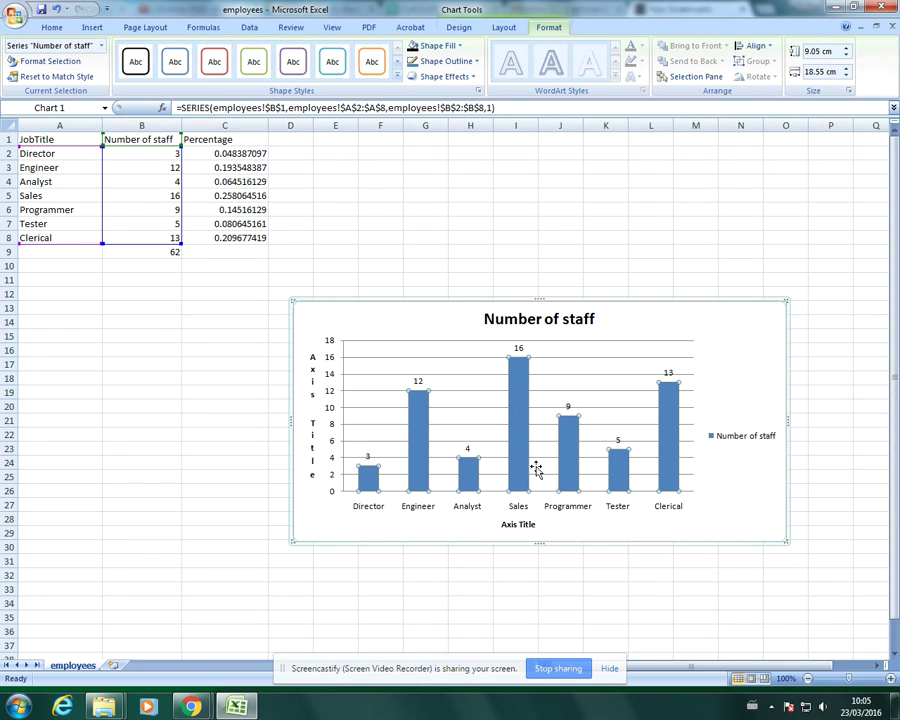
click(450, 46)
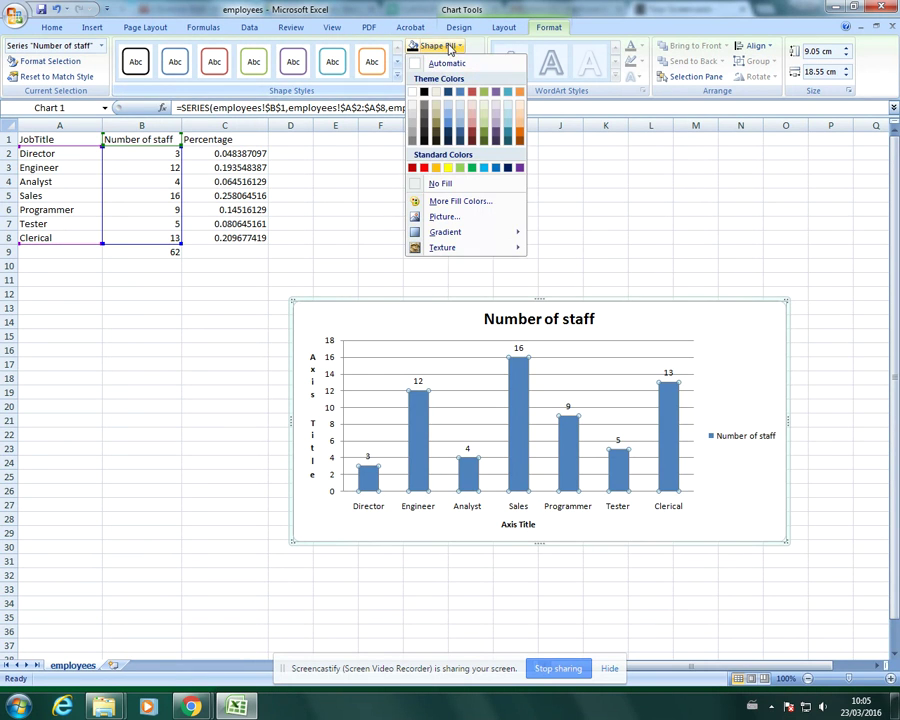
click(425, 93)
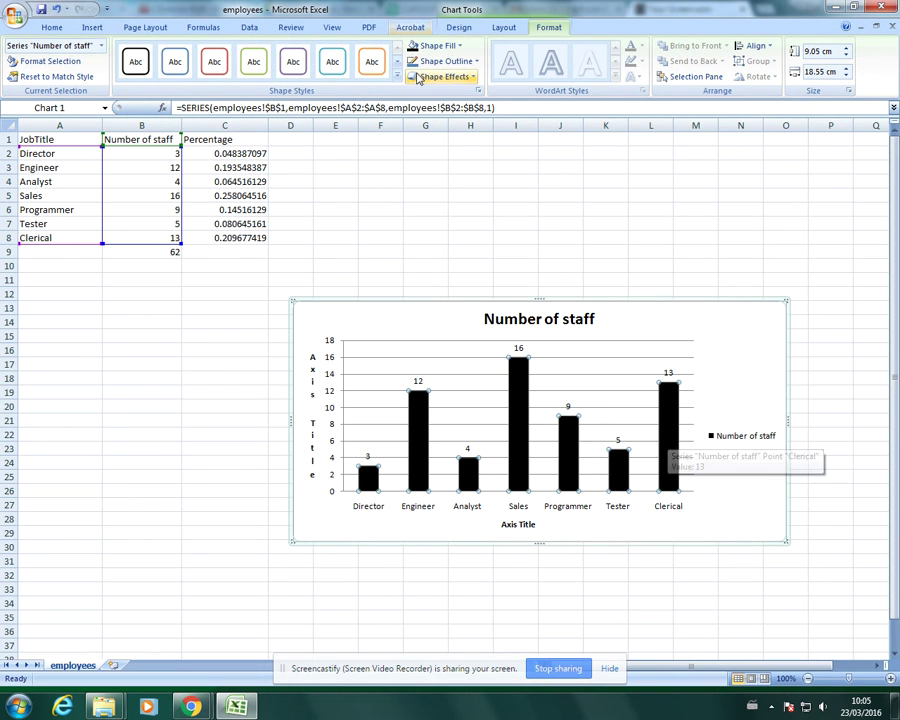
click(747, 383)
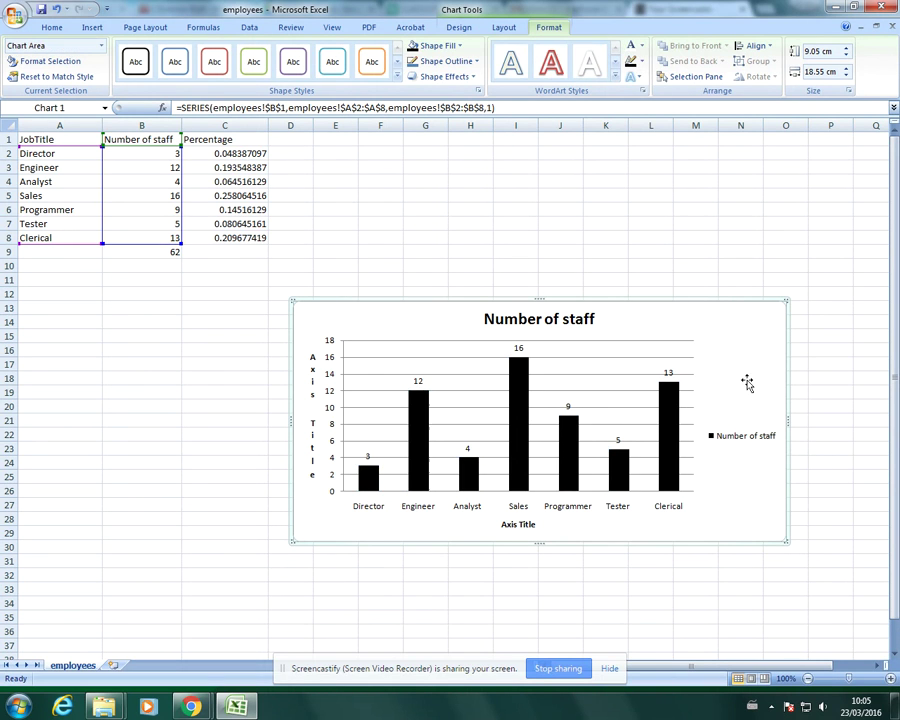
click(518, 404)
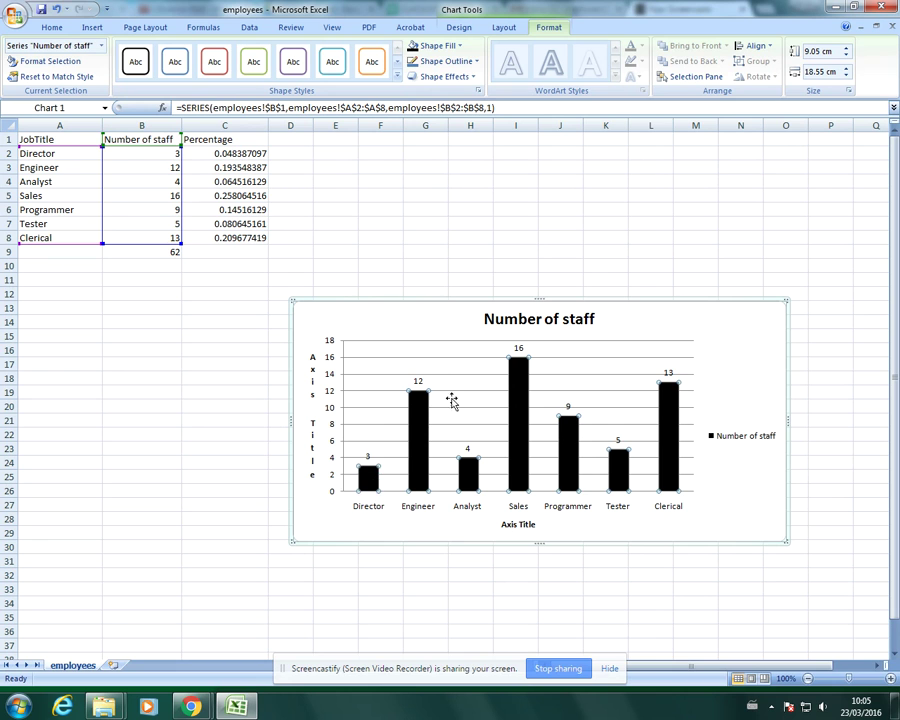
click(461, 46)
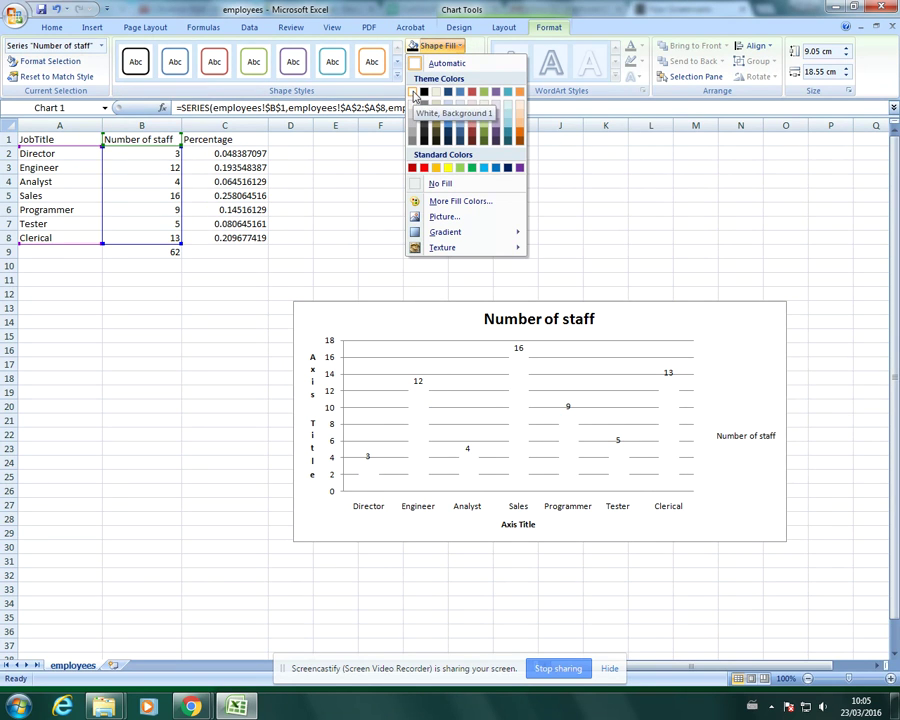
click(411, 135)
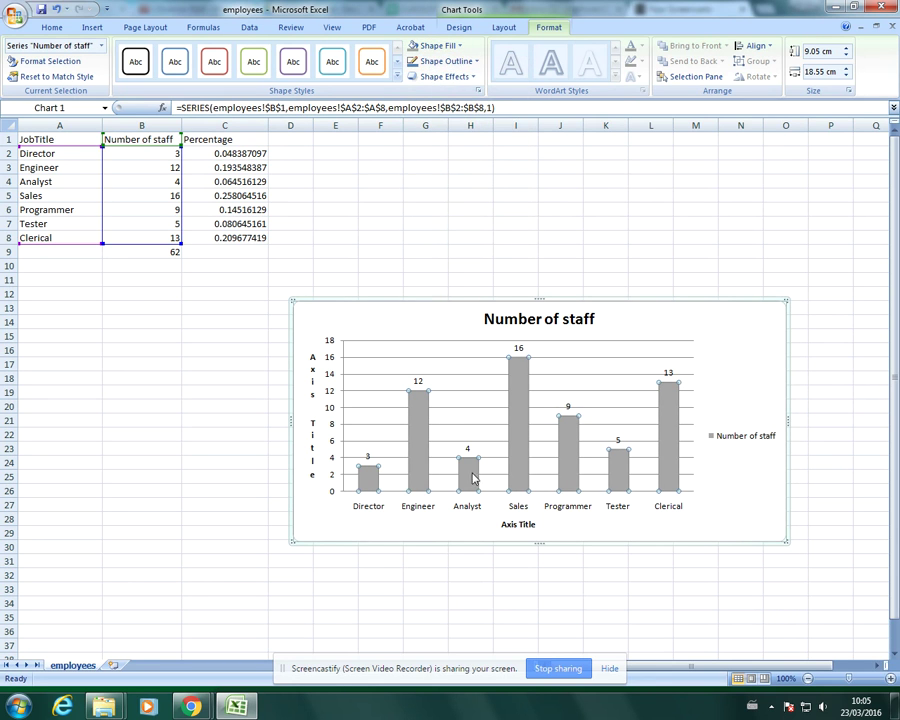
click(475, 62)
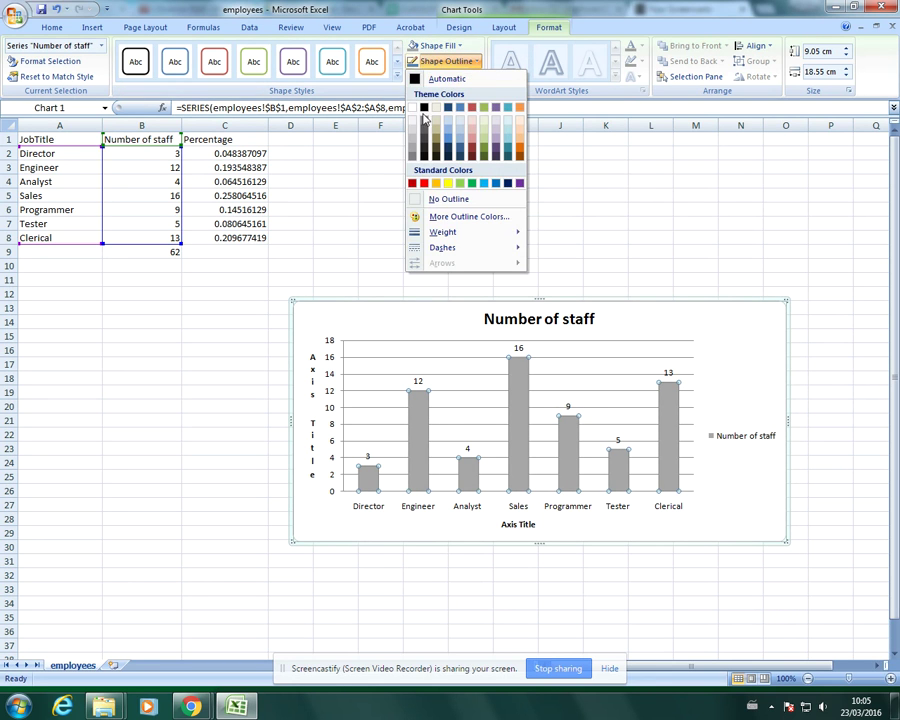
click(424, 110)
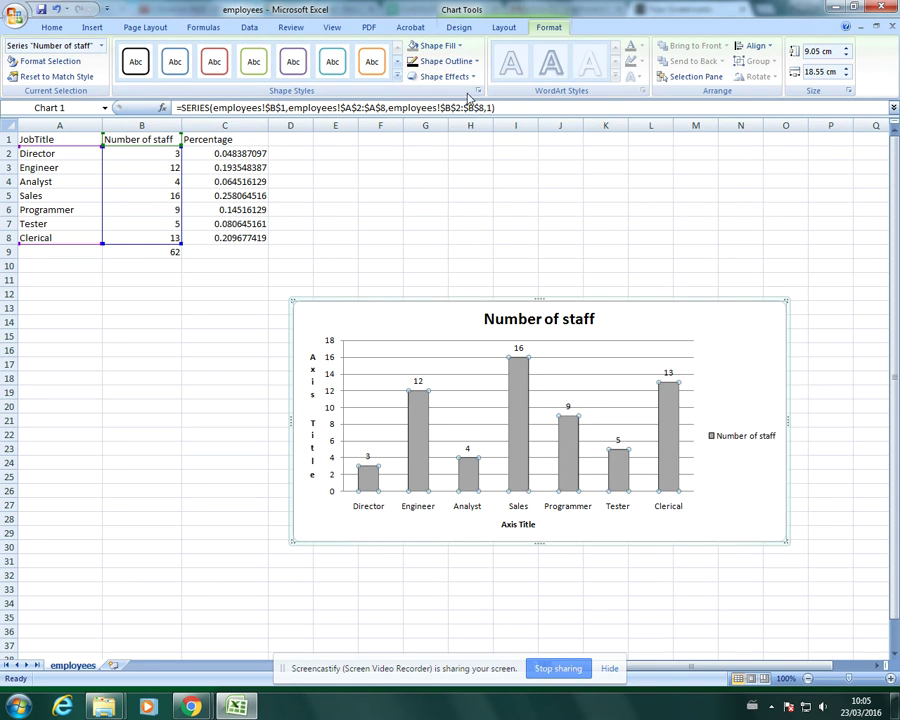
- Move the data labels to Inside Base of each bar
click(504, 28)
click(323, 84)
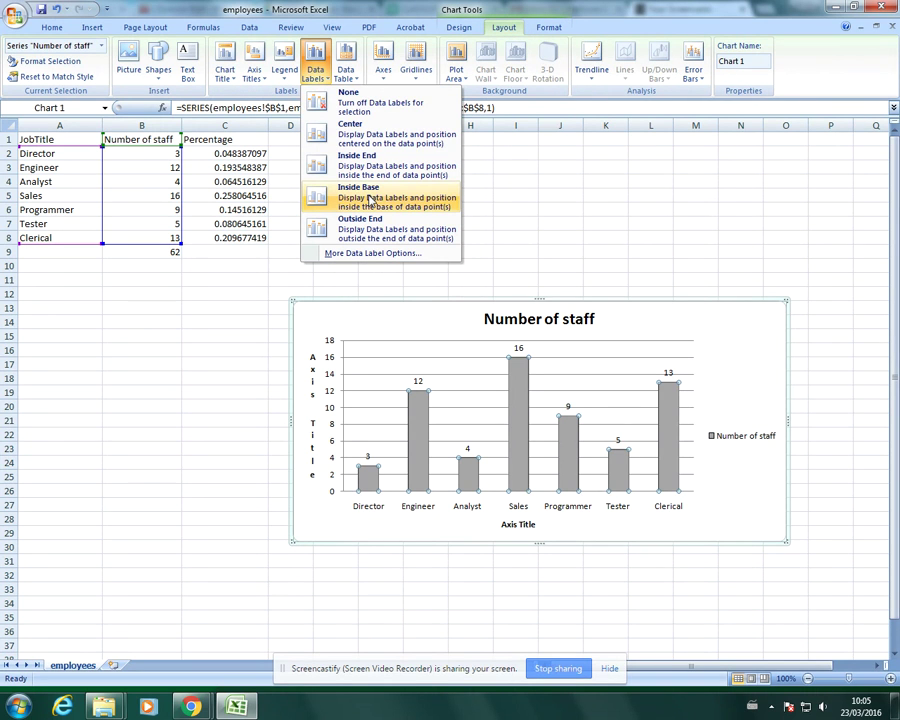
click(370, 201)
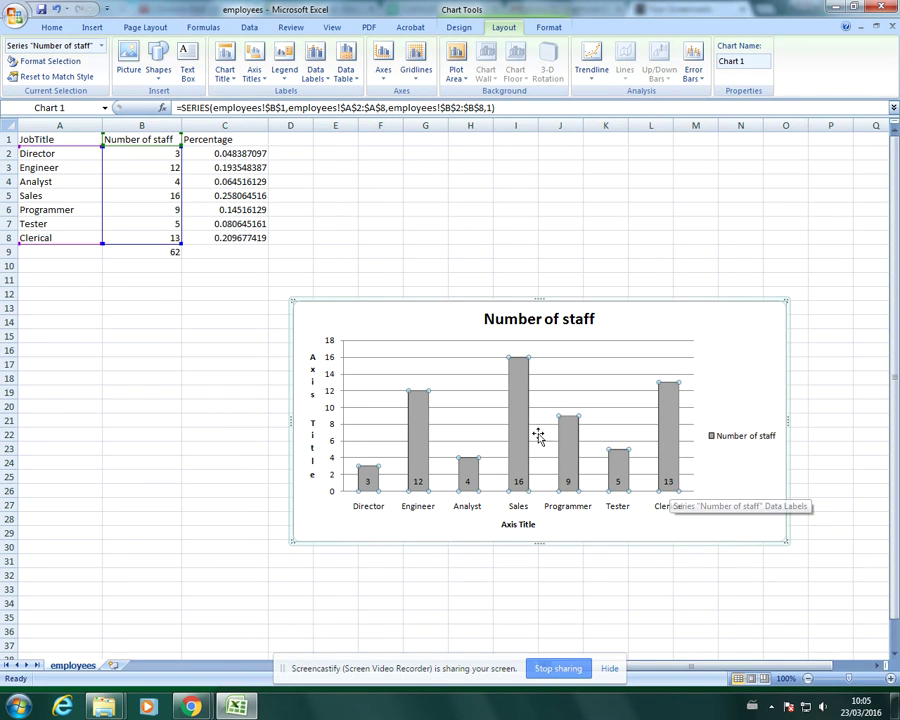
- Select the Sales bar on its own and bring up its Shape Fill colours
click(516, 406)
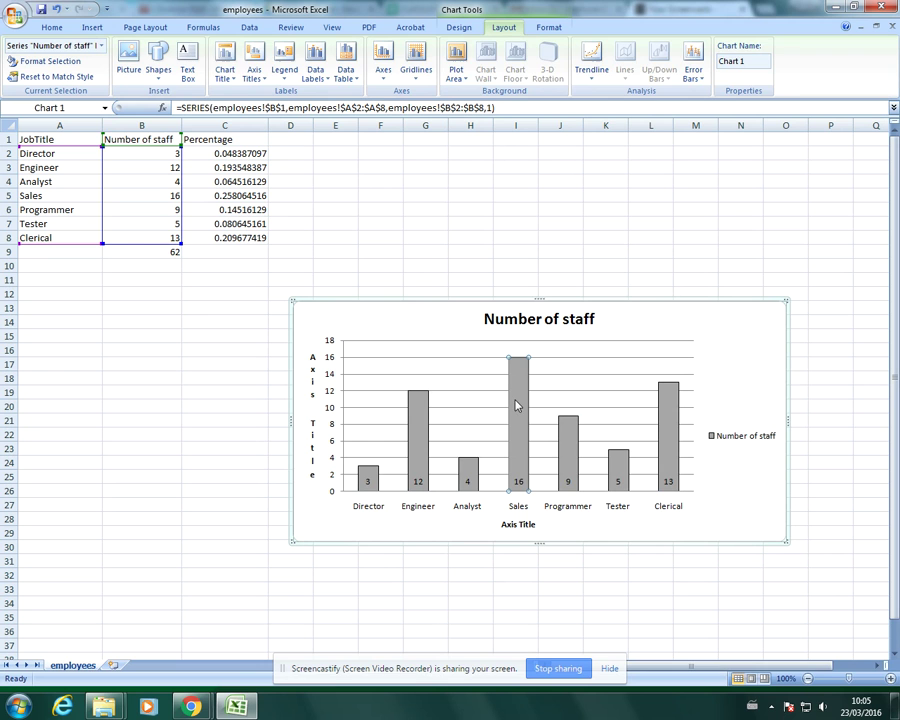
click(548, 27)
click(437, 47)
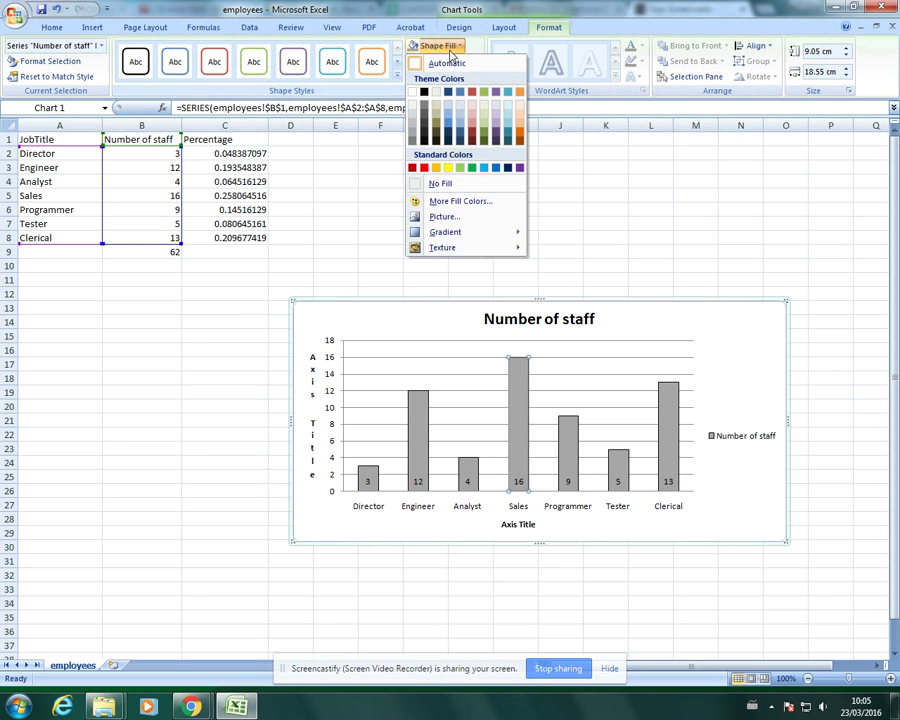
- Fill the Sales bar black
click(423, 90)
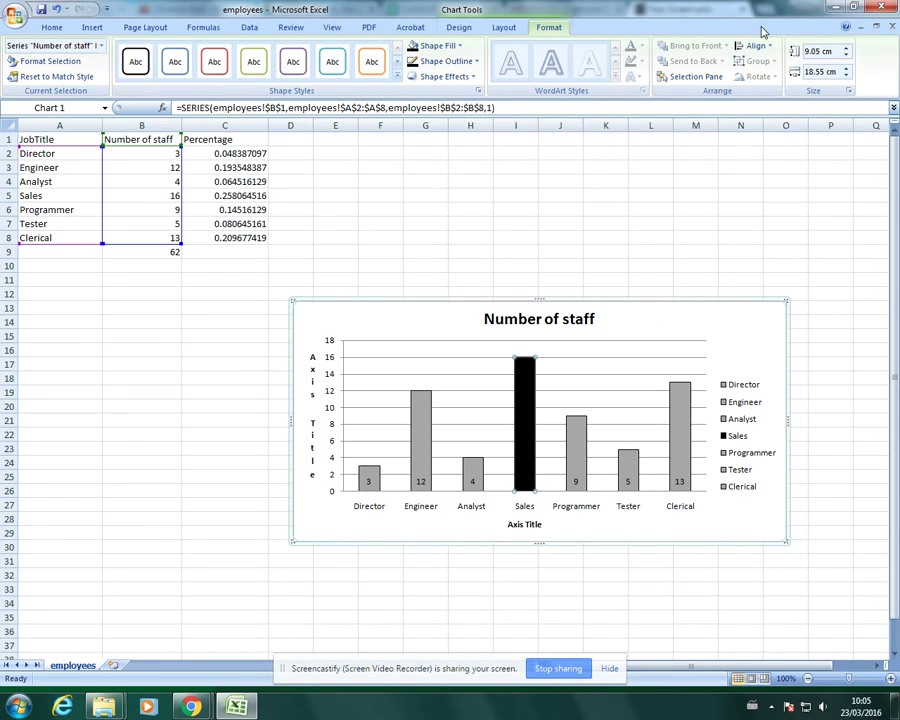
click(52, 29)
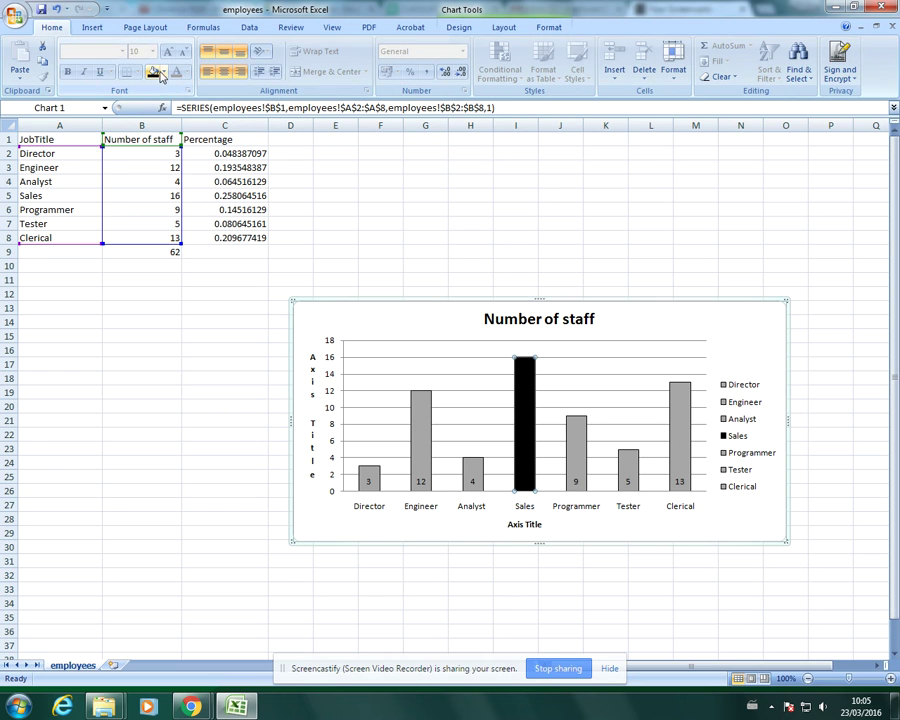
click(549, 27)
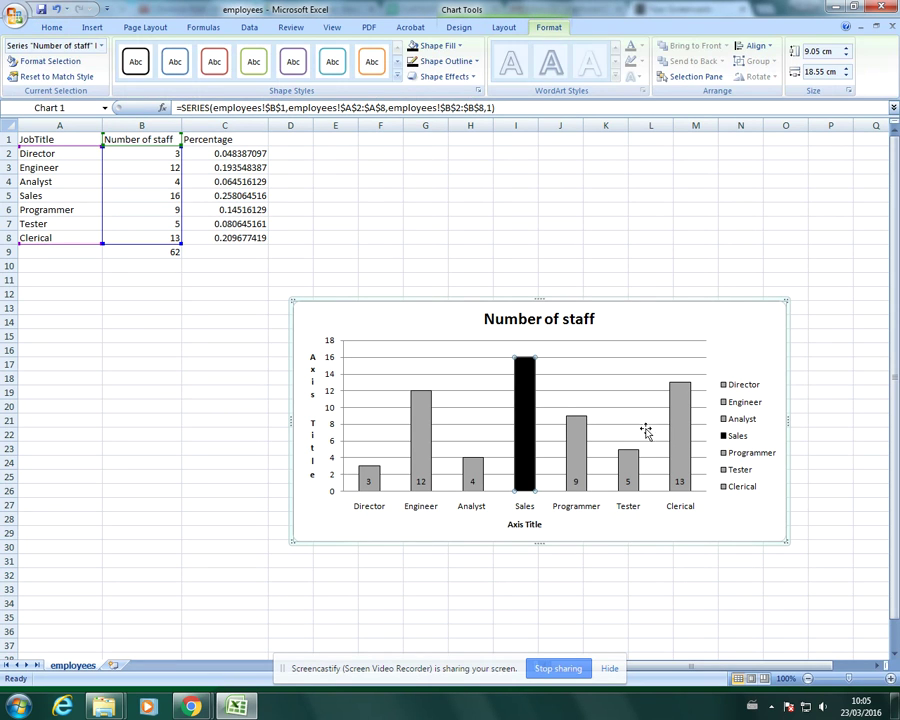
- Make the data label text white using Text Fill
click(525, 481)
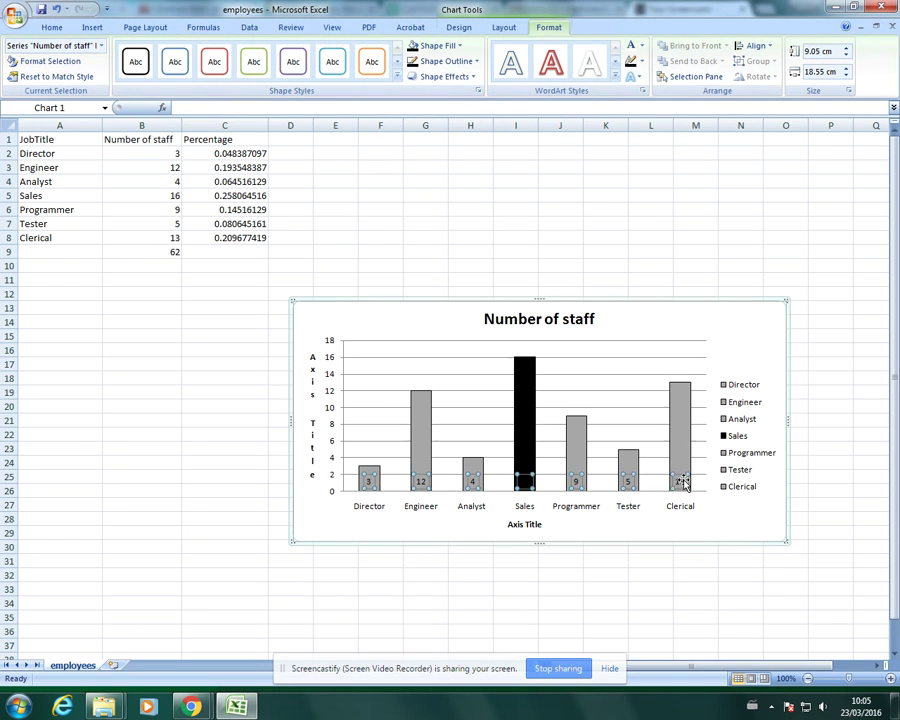
click(641, 45)
click(632, 93)
click(739, 344)
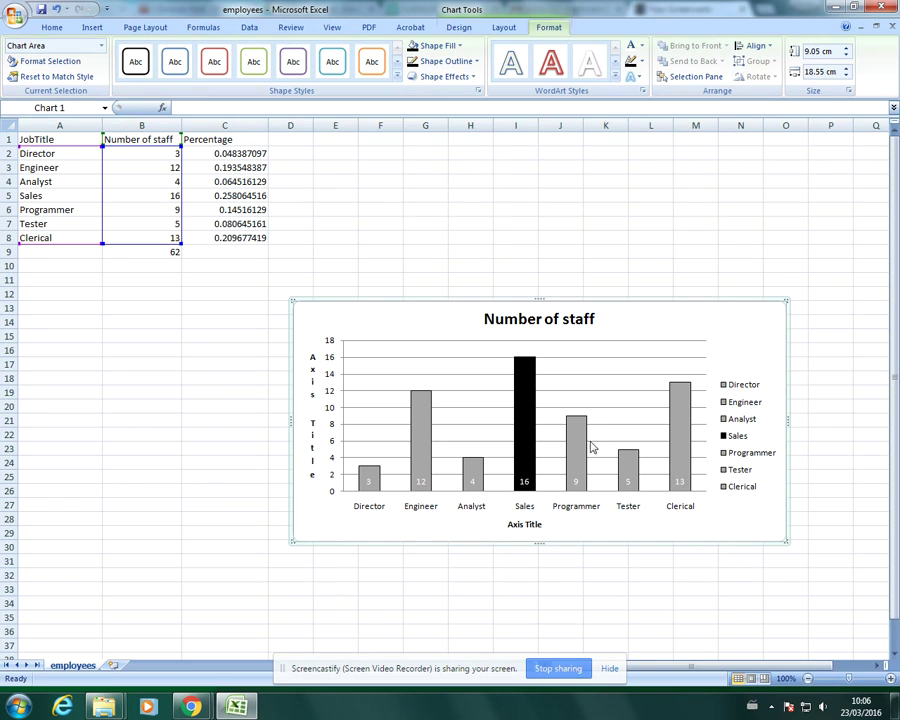
- Select the Engineer bar and show the Chart Tools Layout options
click(414, 448)
click(416, 446)
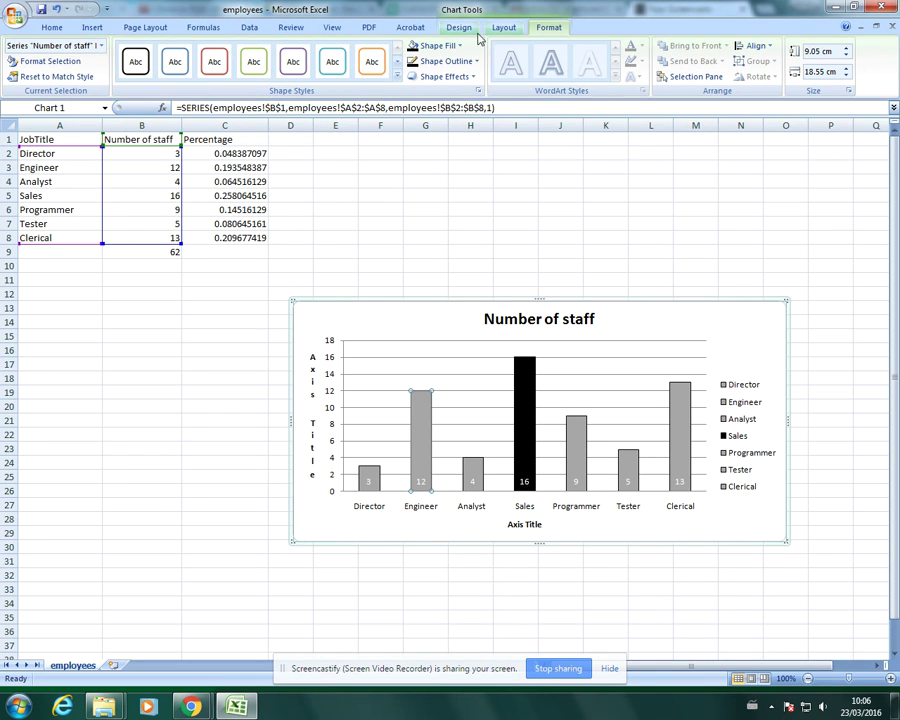
click(503, 27)
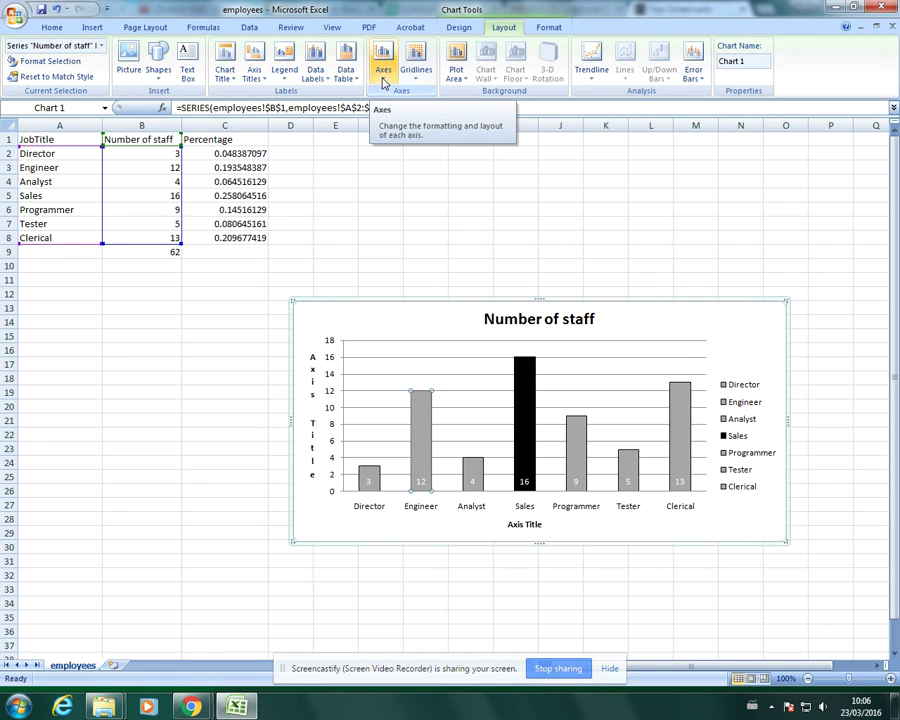
- Delete the horizontal category axis, restoring it twice via Axes before the final deletion
click(450, 500)
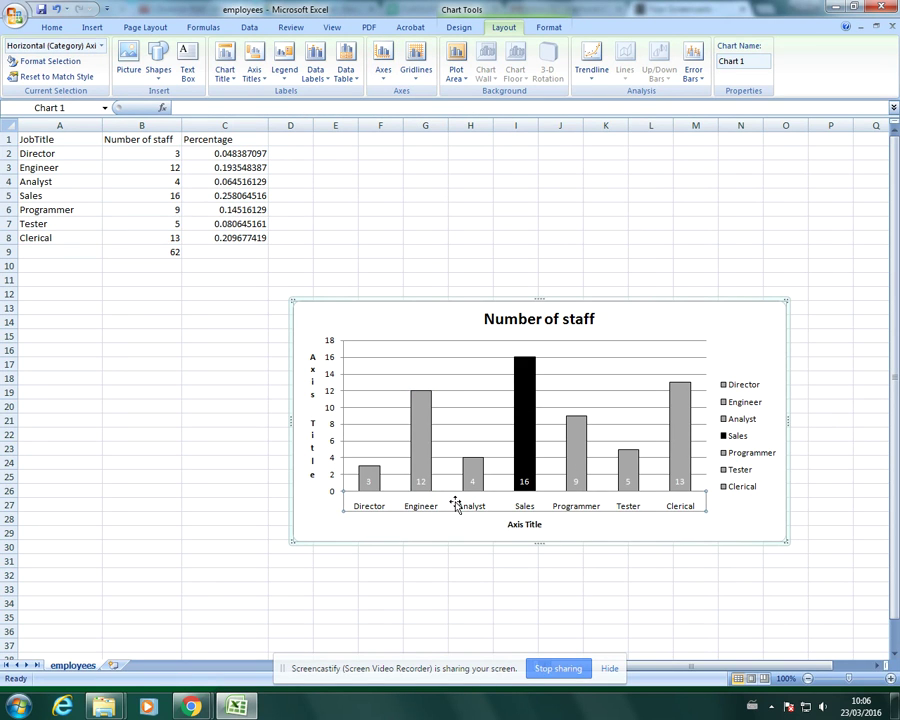
key(Delete)
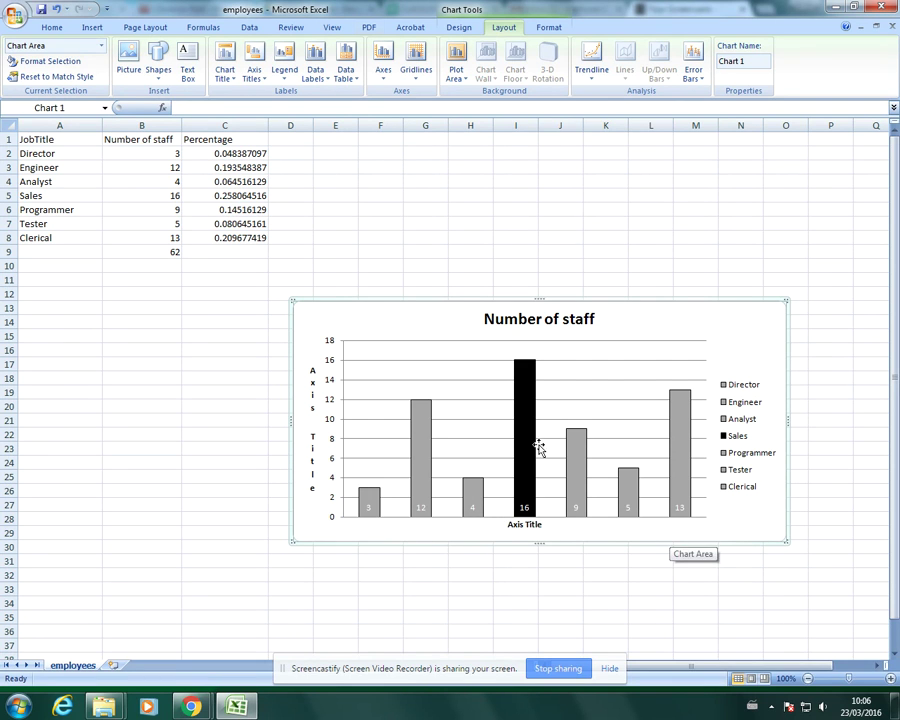
click(385, 78)
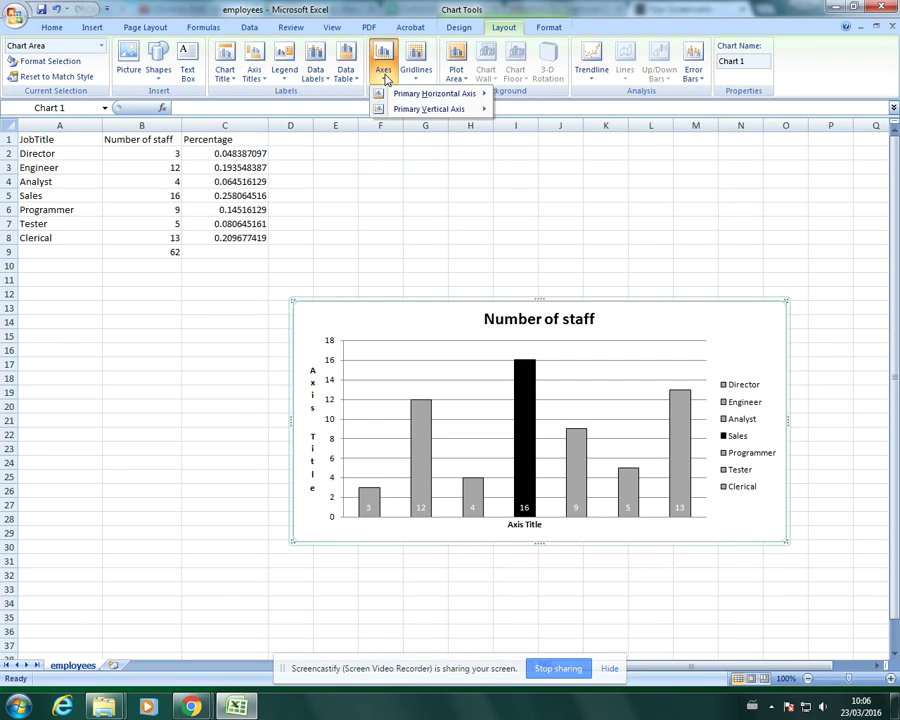
mouse_move(440, 93)
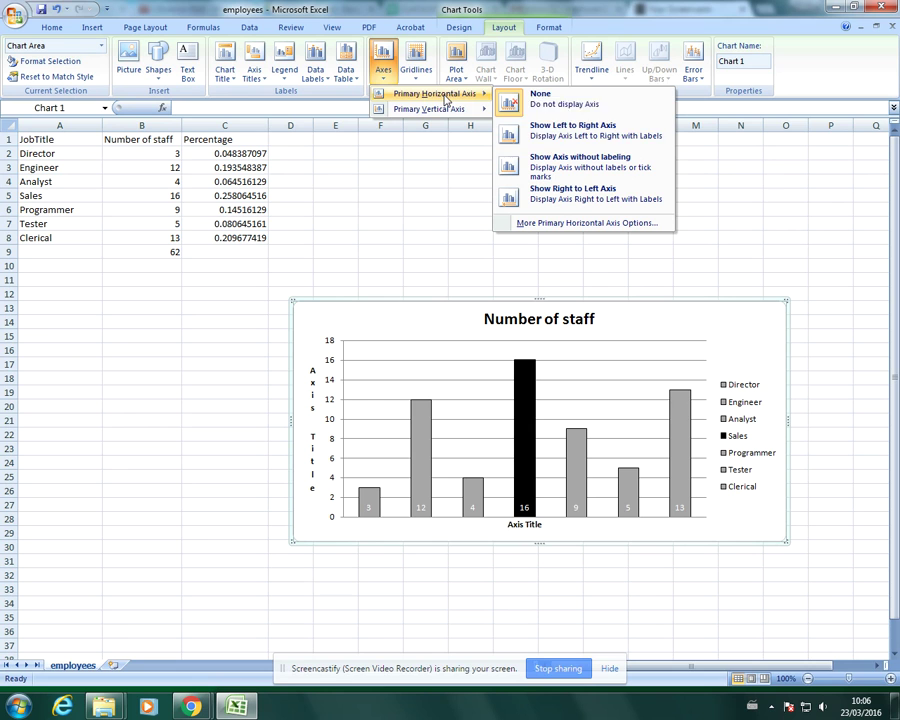
click(557, 143)
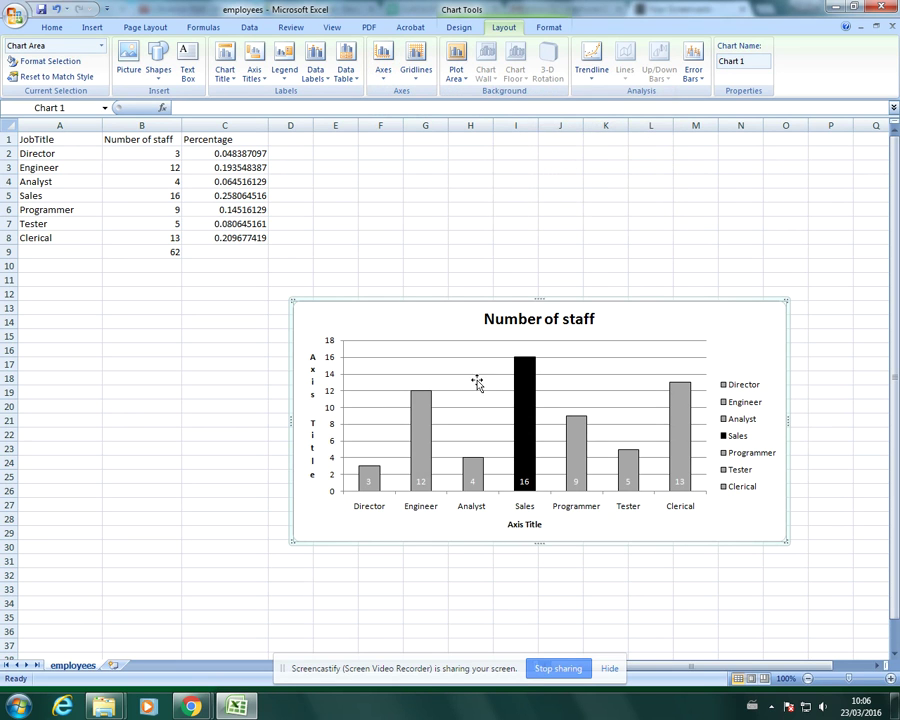
click(574, 510)
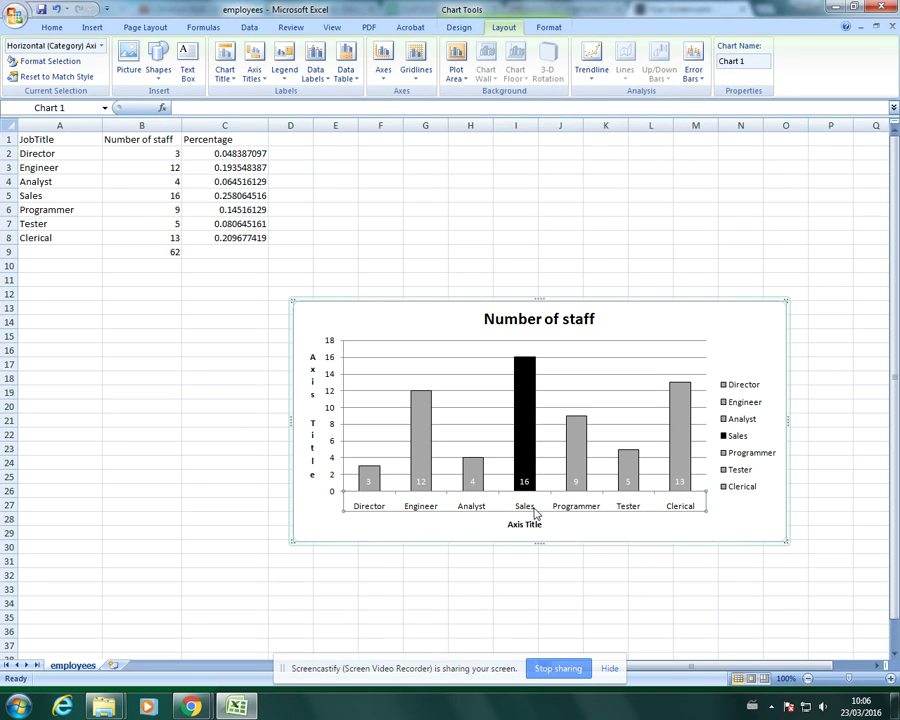
key(Delete)
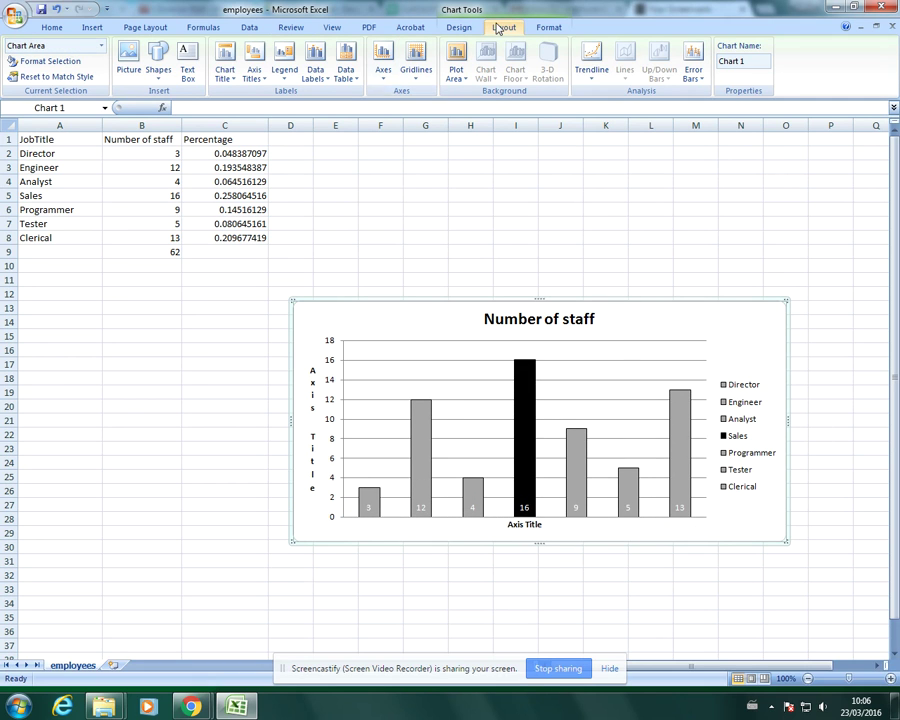
click(389, 88)
mouse_move(440, 96)
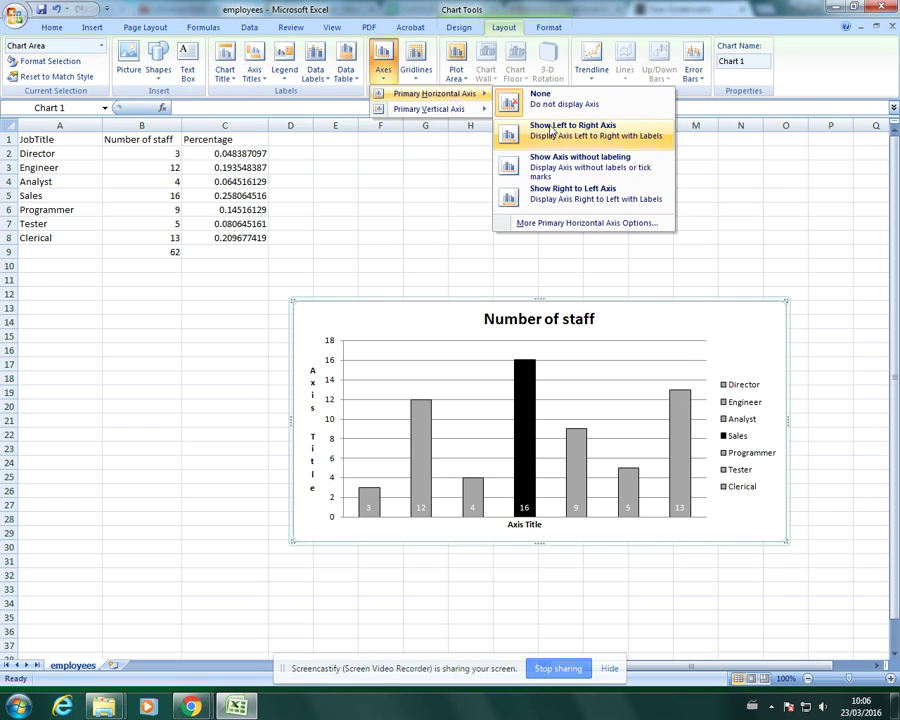
click(548, 141)
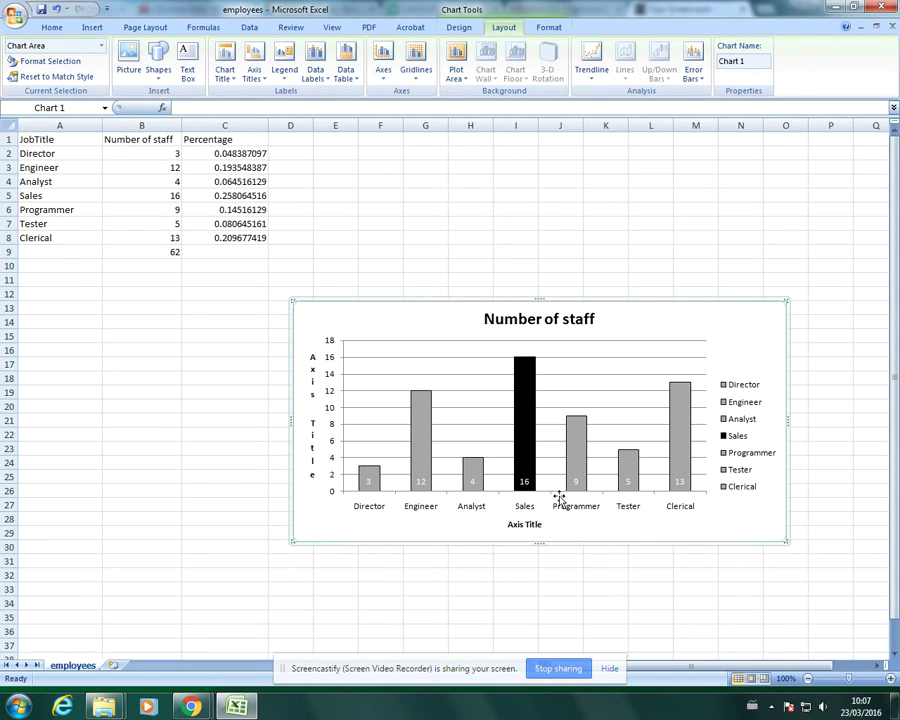
click(425, 508)
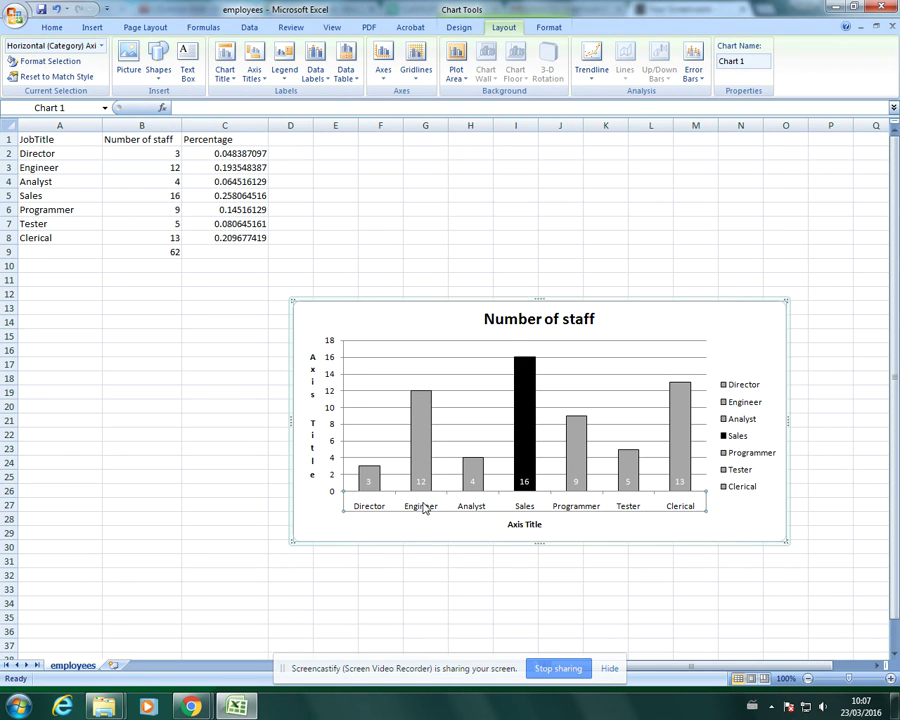
key(Delete)
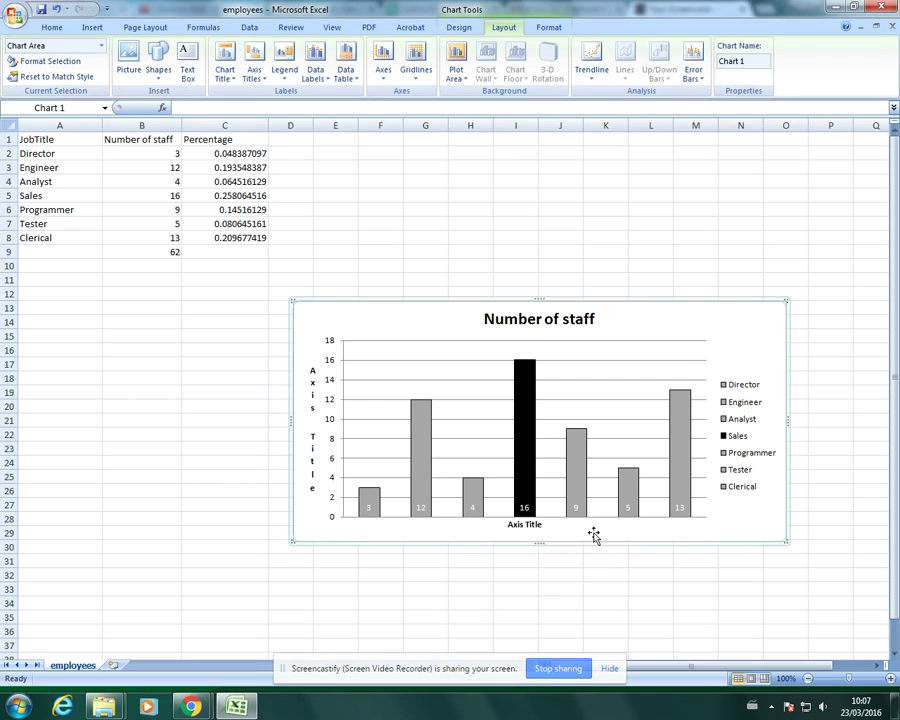
- Set the chart's category axis labels to the job titles in A2:A8
right_click(520, 453)
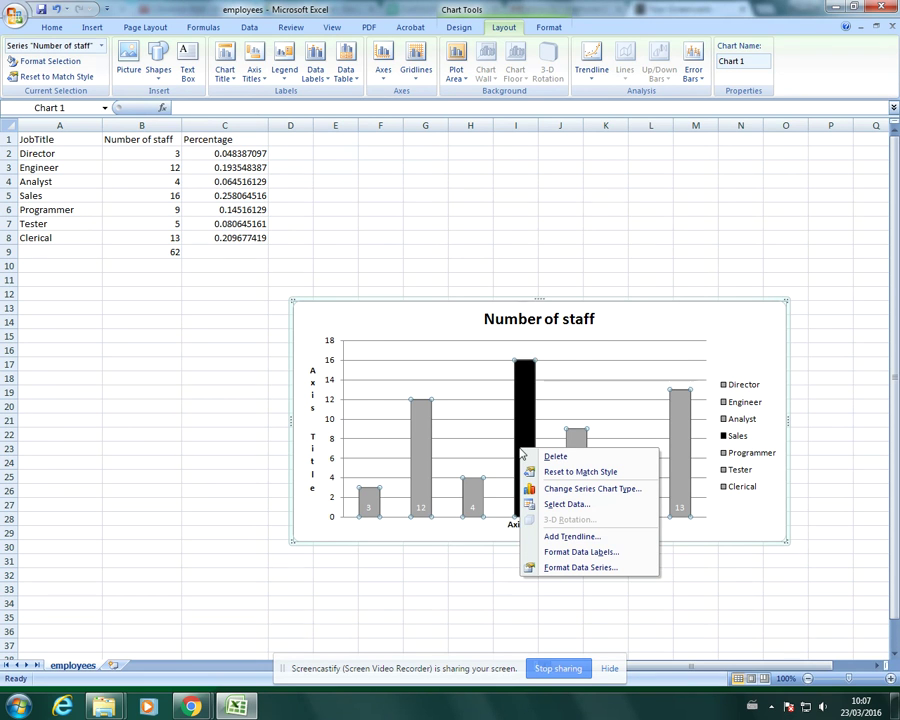
click(578, 504)
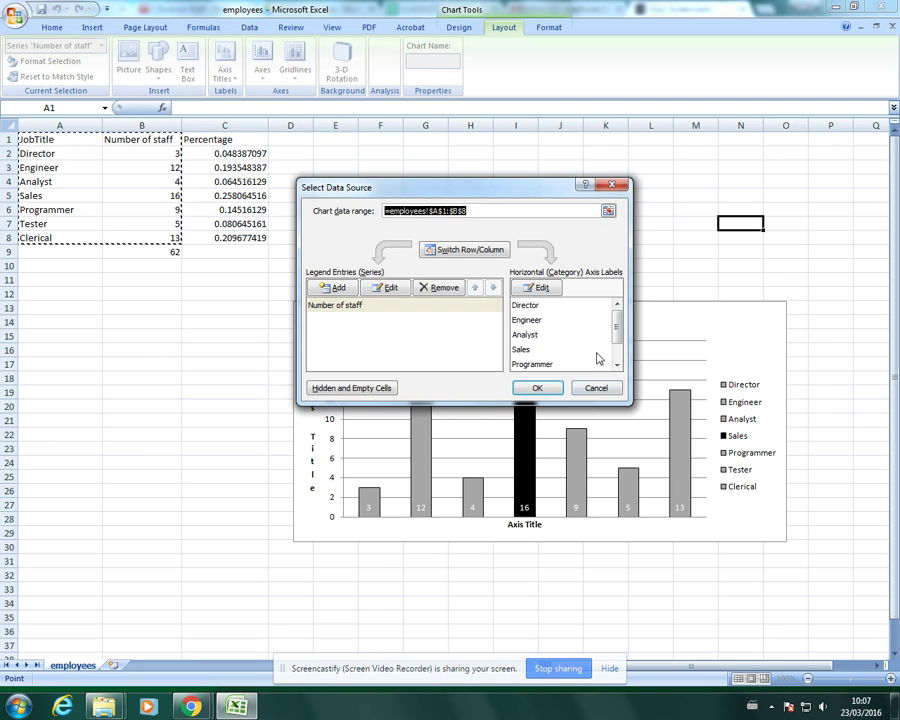
click(545, 288)
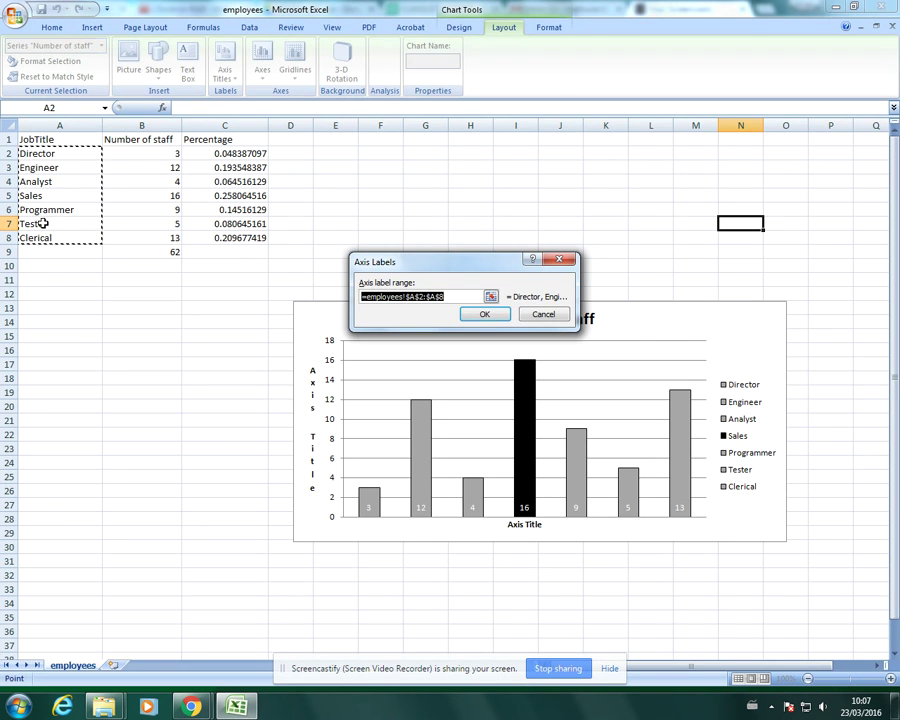
drag(36, 153, 36, 235)
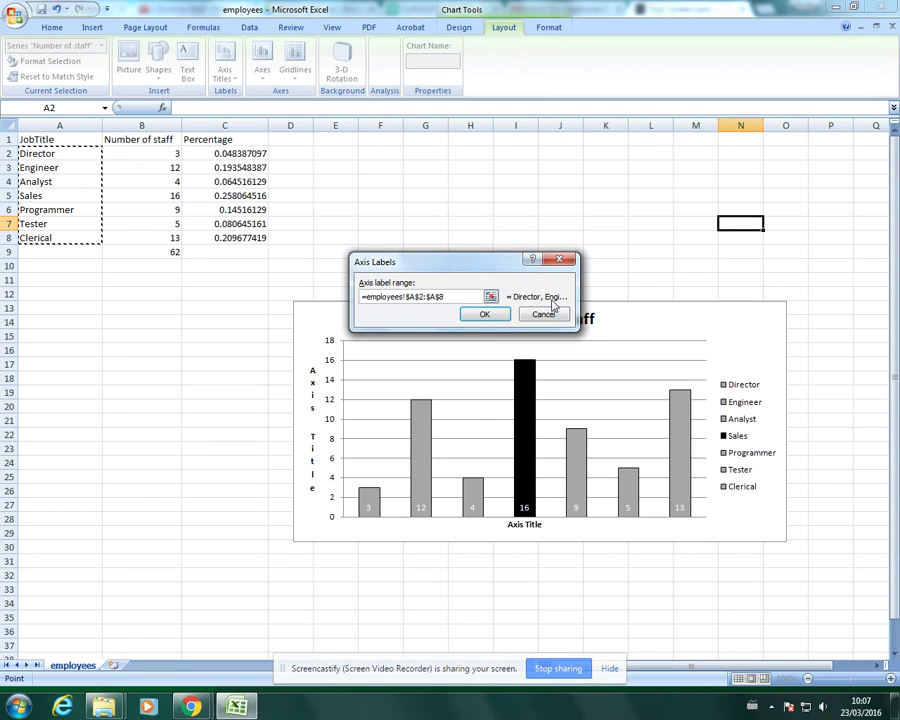
click(488, 316)
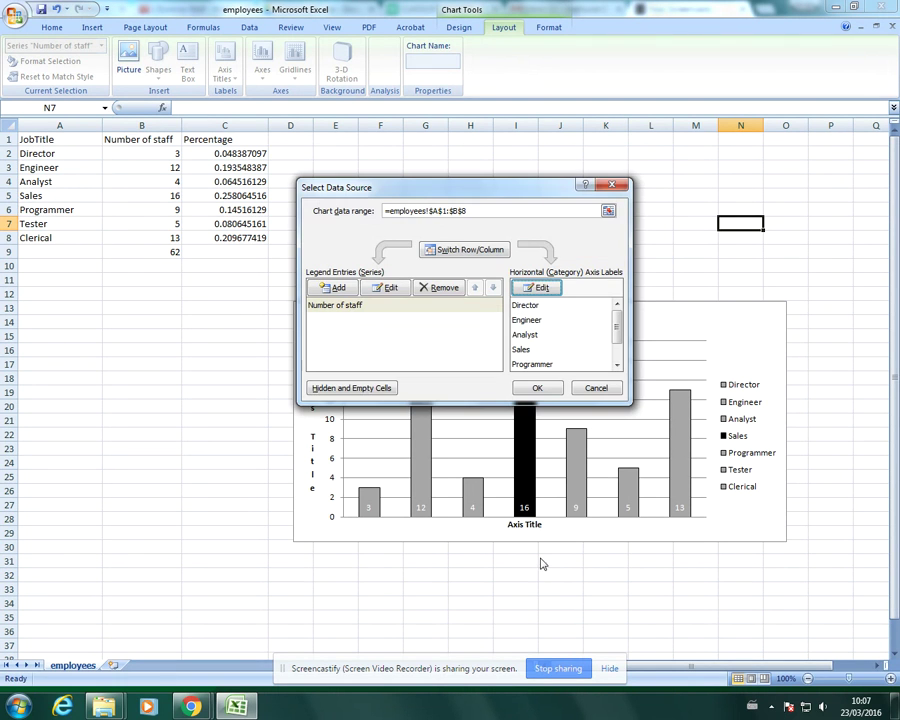
click(532, 388)
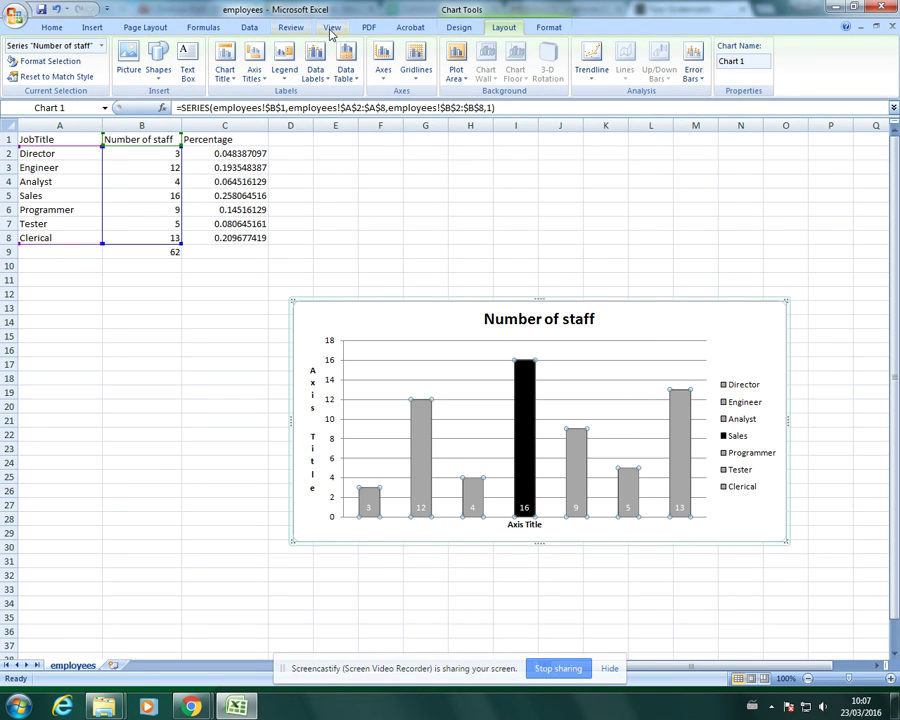
- Show the primary horizontal axis with labels, then select the chart area
click(383, 62)
mouse_move(435, 93)
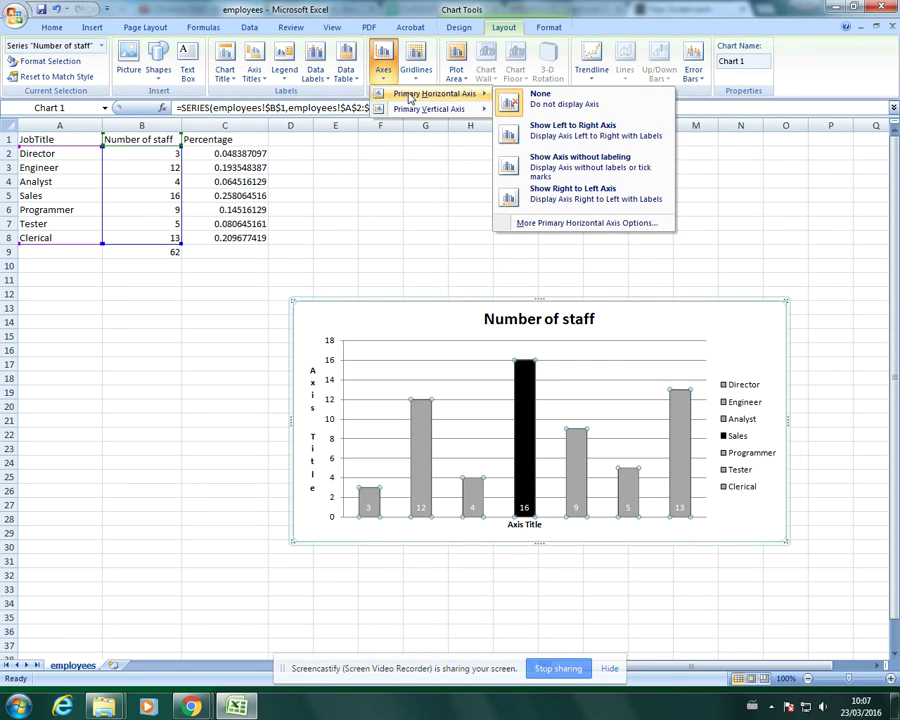
click(545, 131)
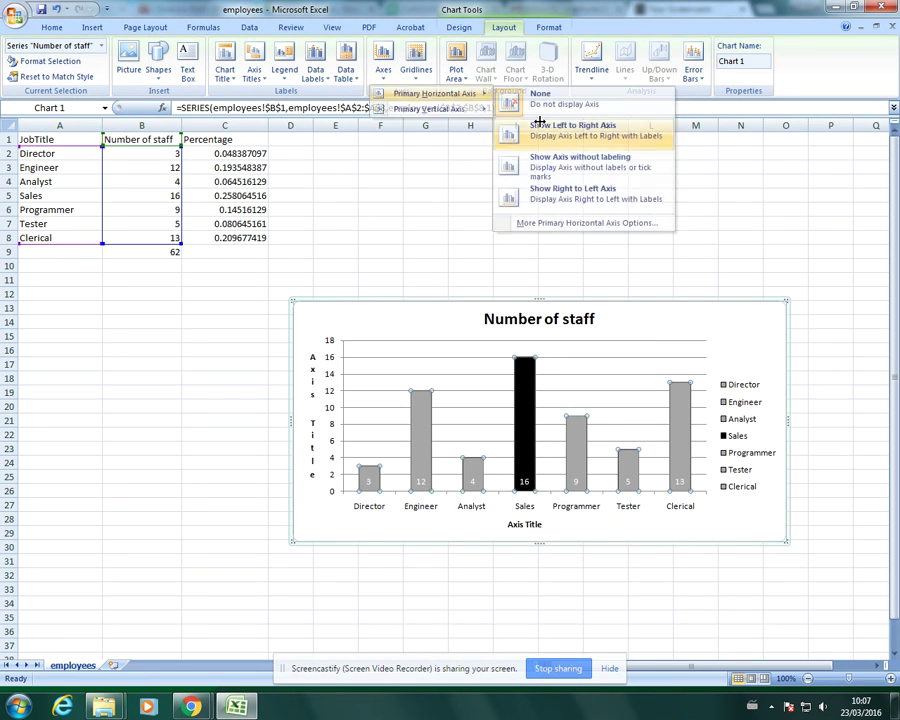
click(729, 530)
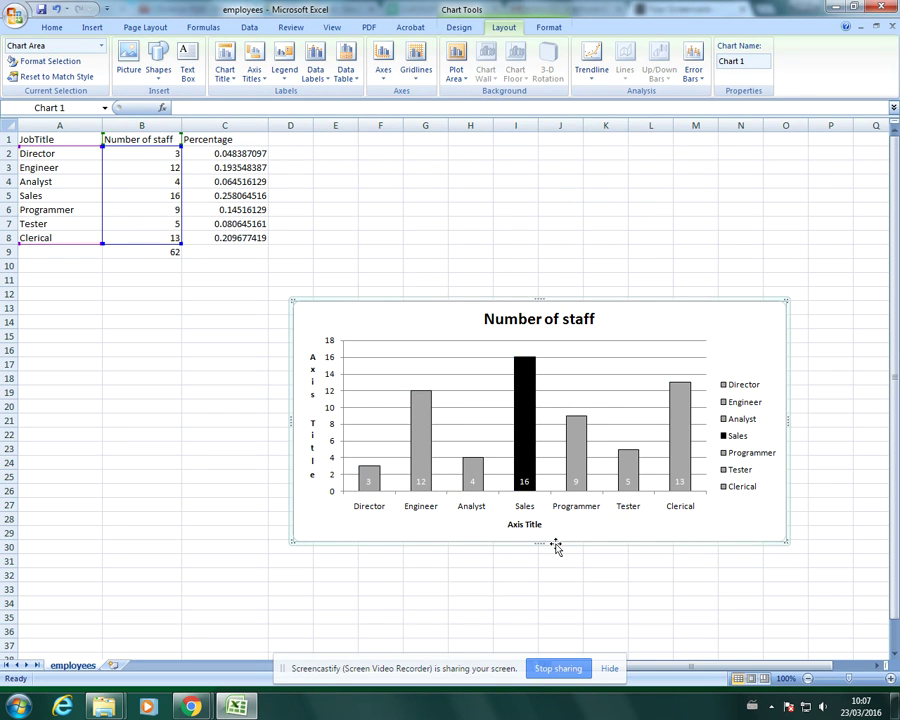